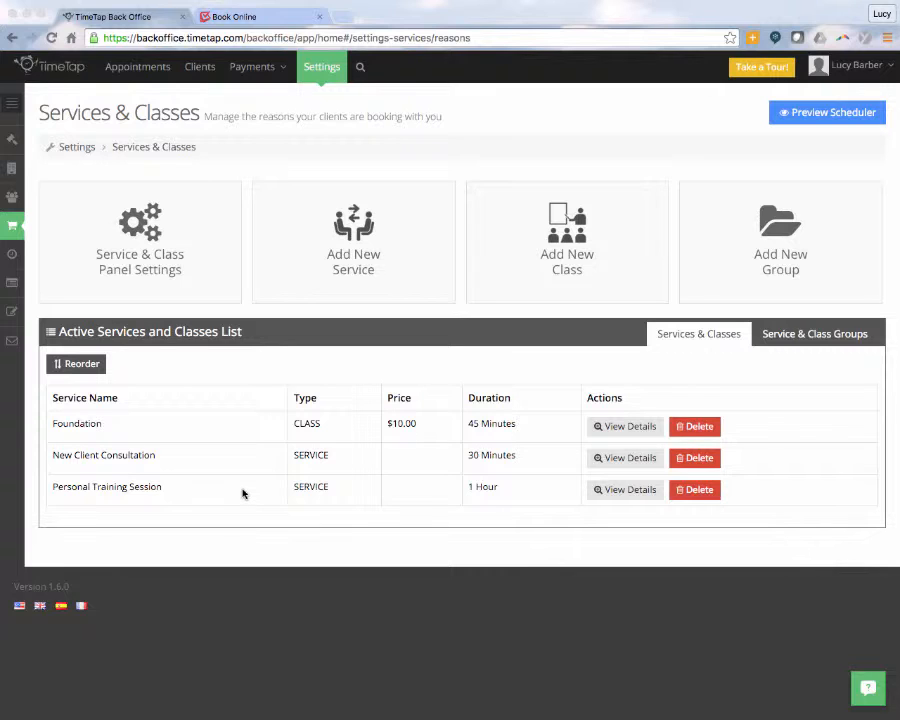
# Open the staff member's profile and view their weekly service availability
pyautogui.click(12, 195)
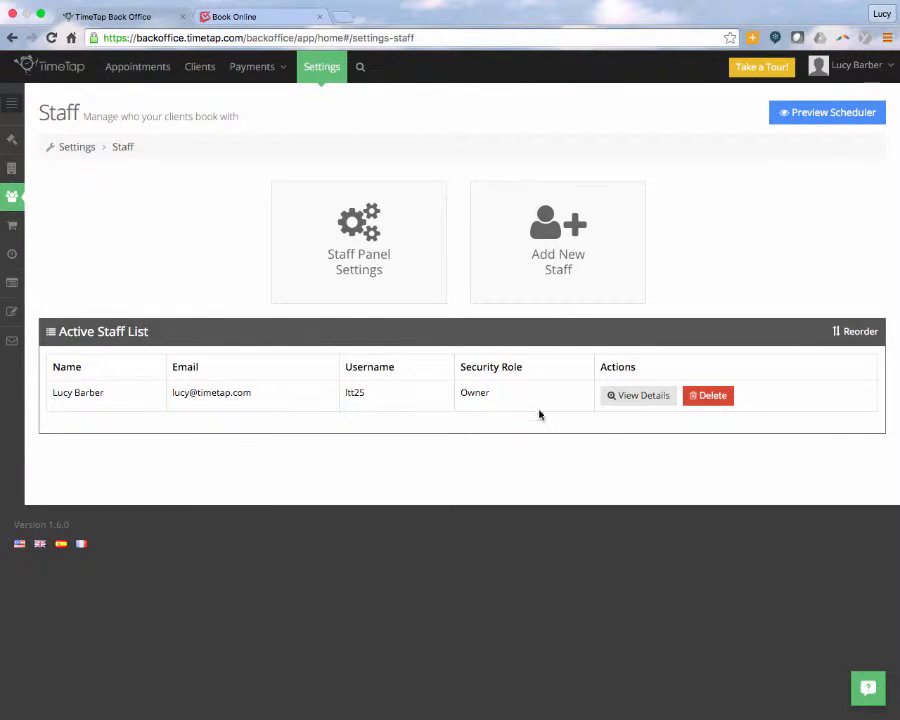
pyautogui.click(623, 398)
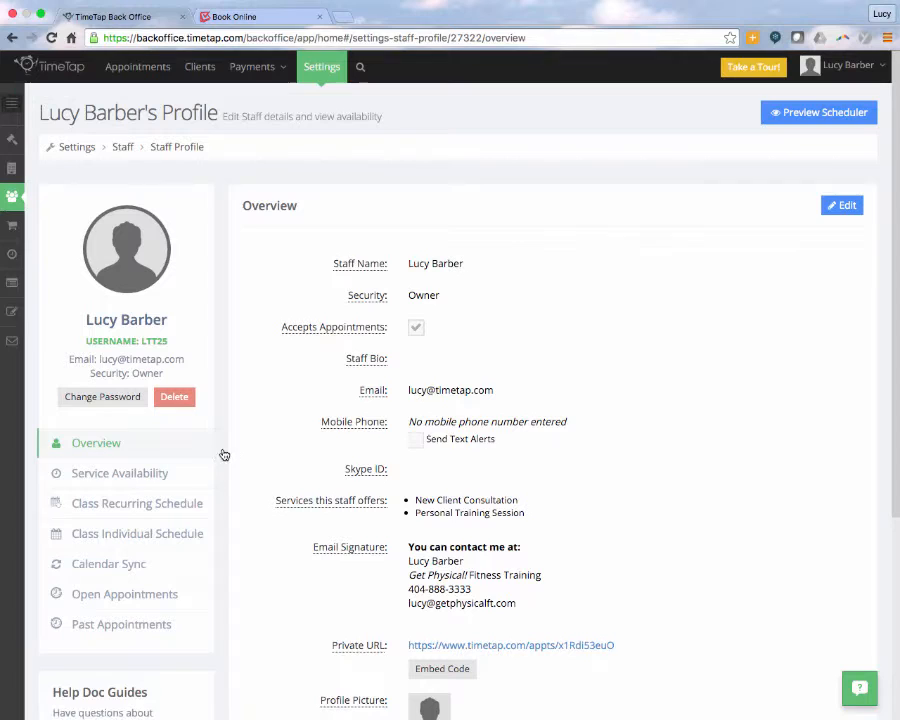
pyautogui.click(161, 475)
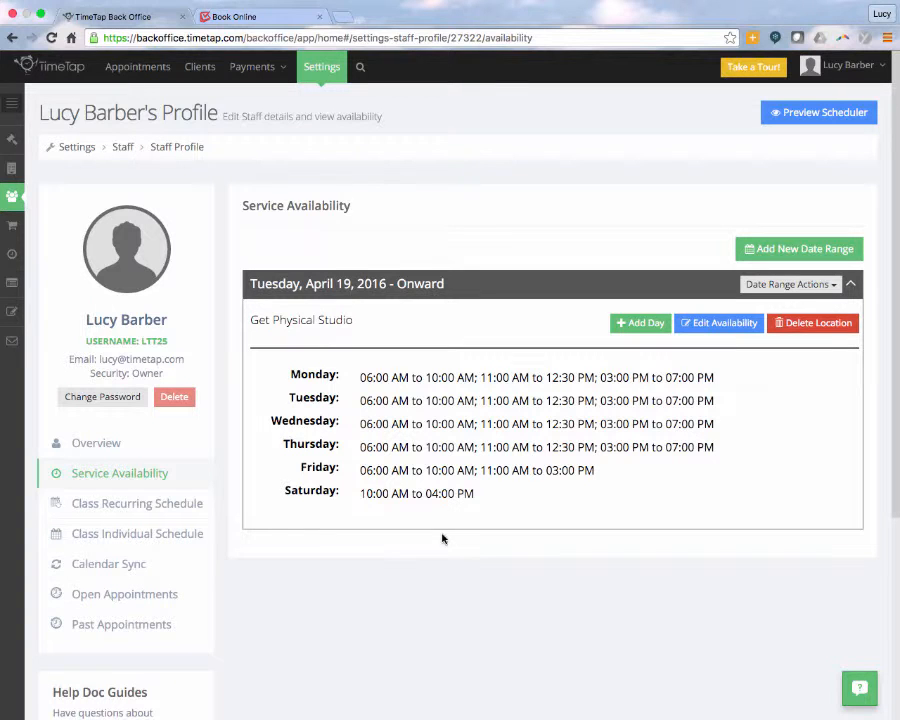
# Open the location-specific availability in the New Client Consultation service's time settings for editing
pyautogui.click(12, 228)
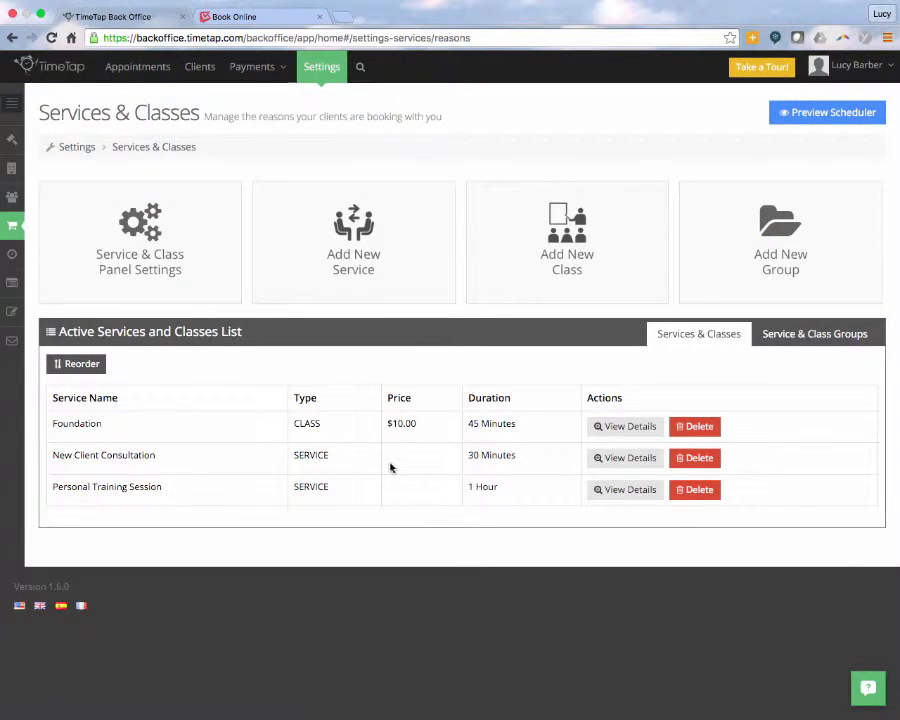
pyautogui.click(650, 459)
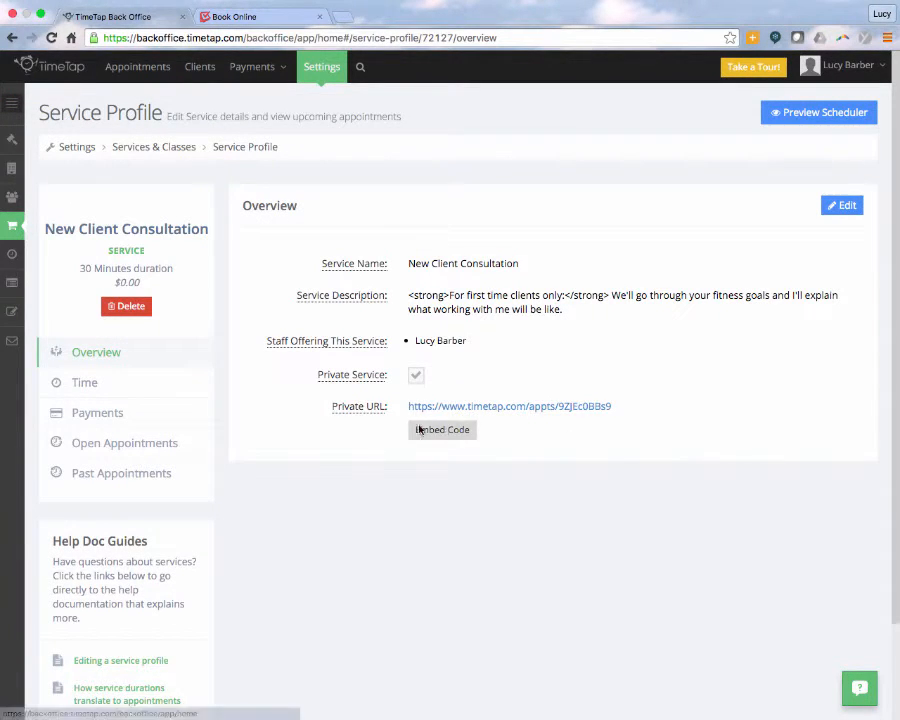
pyautogui.click(148, 386)
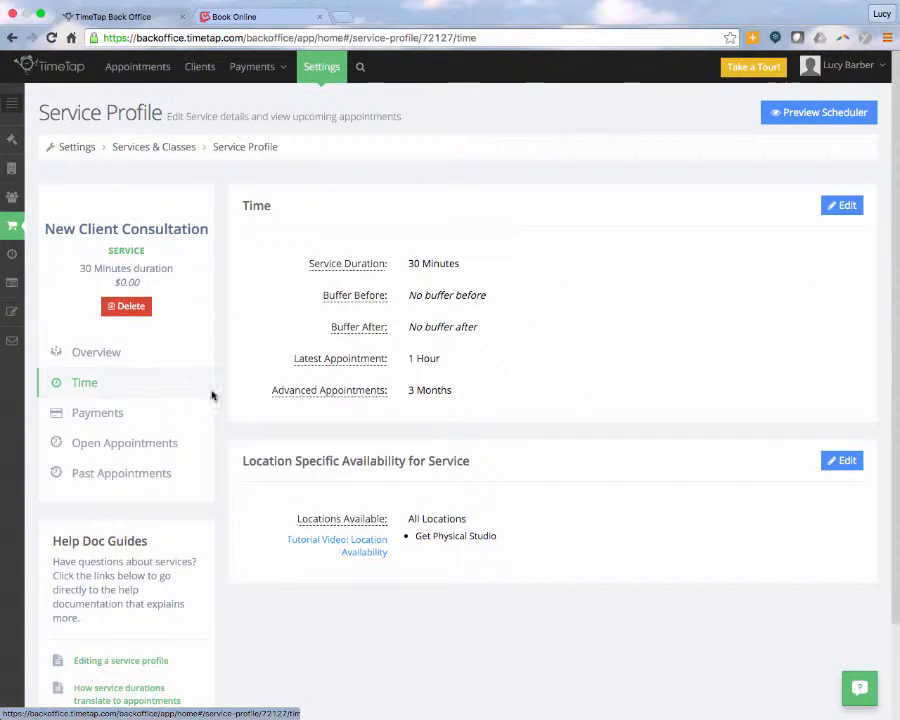
pyautogui.click(845, 463)
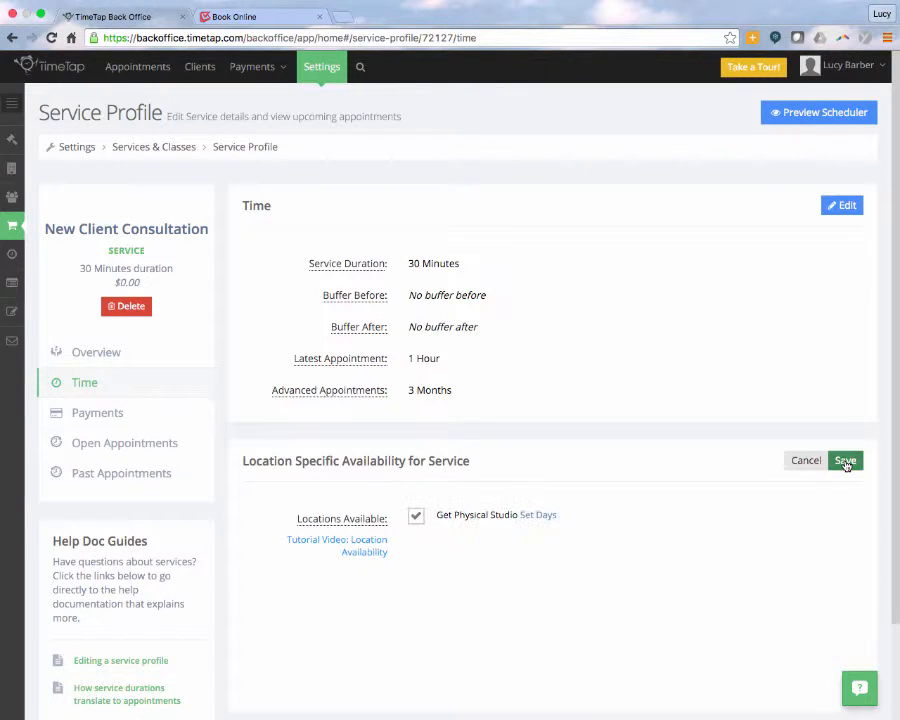
# Set available days for the service at Get Physical Studio, enabling Monday through Saturday
pyautogui.click(541, 518)
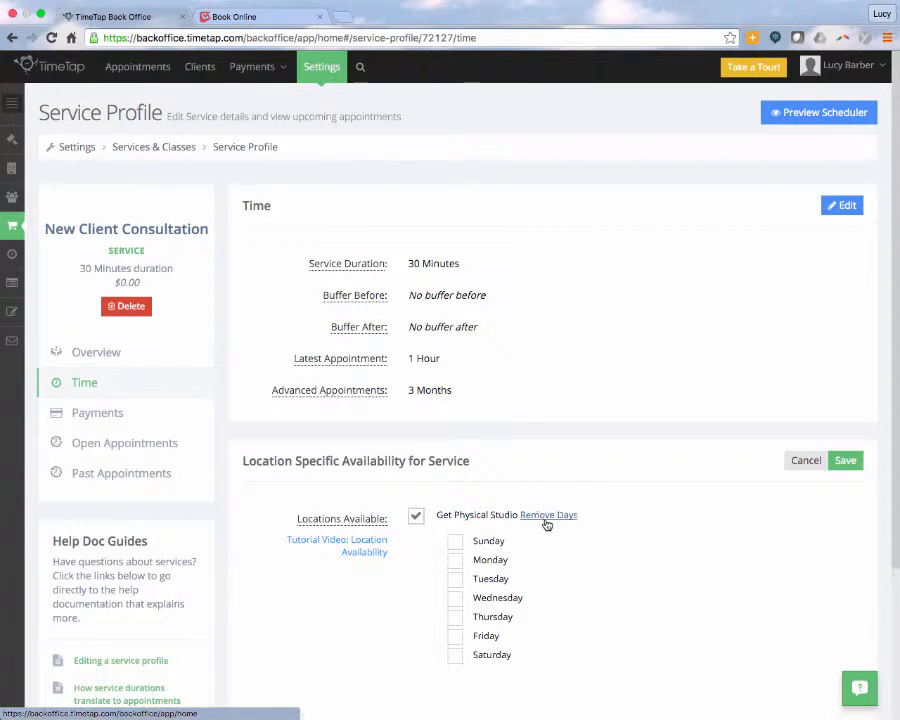
pyautogui.click(456, 563)
pyautogui.click(455, 579)
pyautogui.click(455, 598)
pyautogui.click(455, 636)
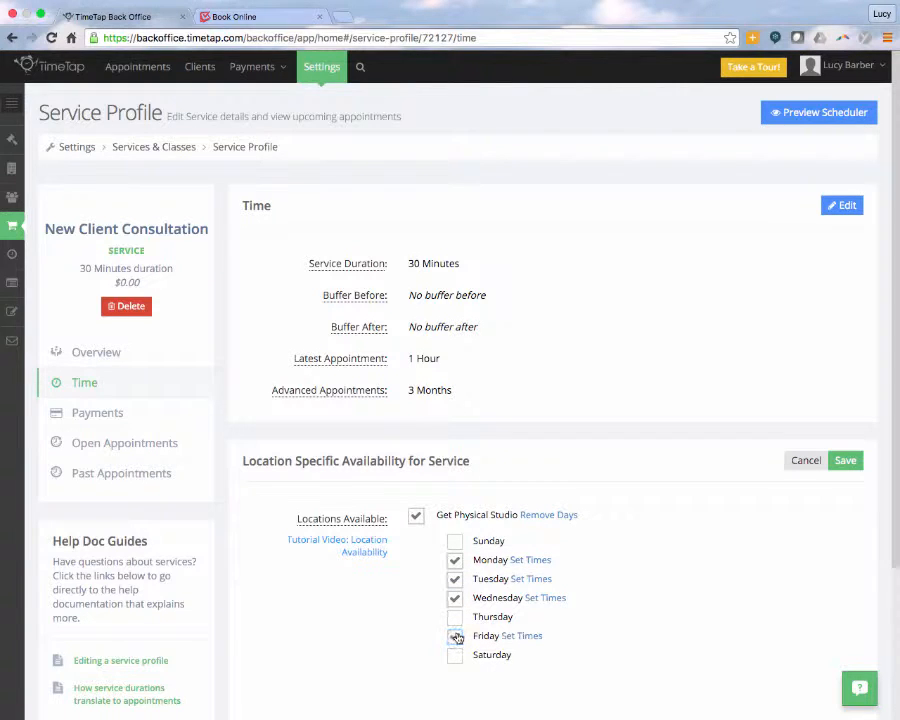
pyautogui.click(455, 654)
pyautogui.click(455, 617)
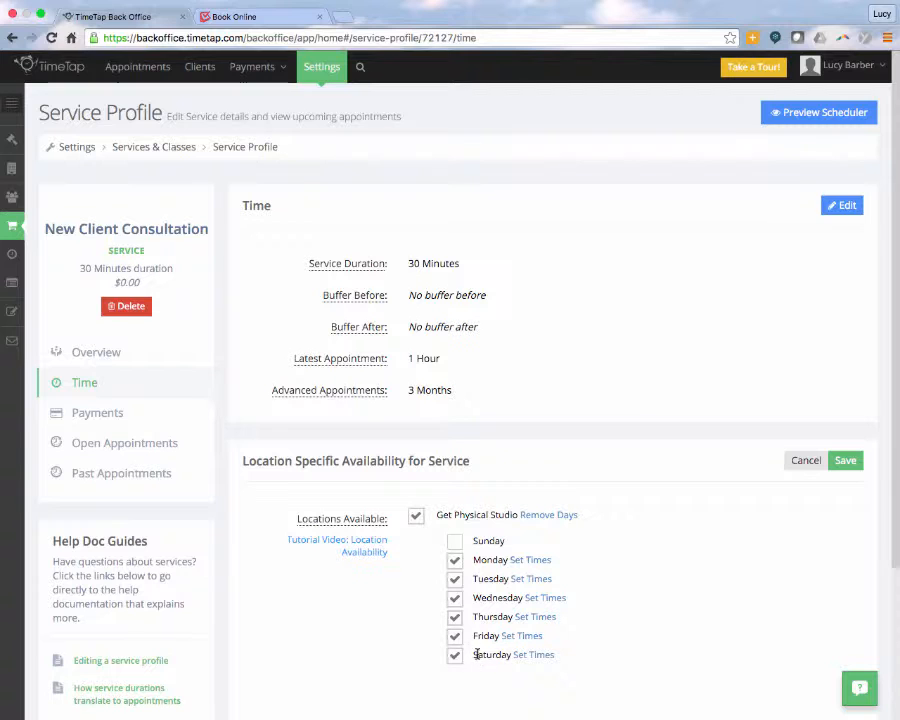
# Set the service's Monday availability at Get Physical Studio to 11:00 AM to 12:30 PM
pyautogui.click(532, 560)
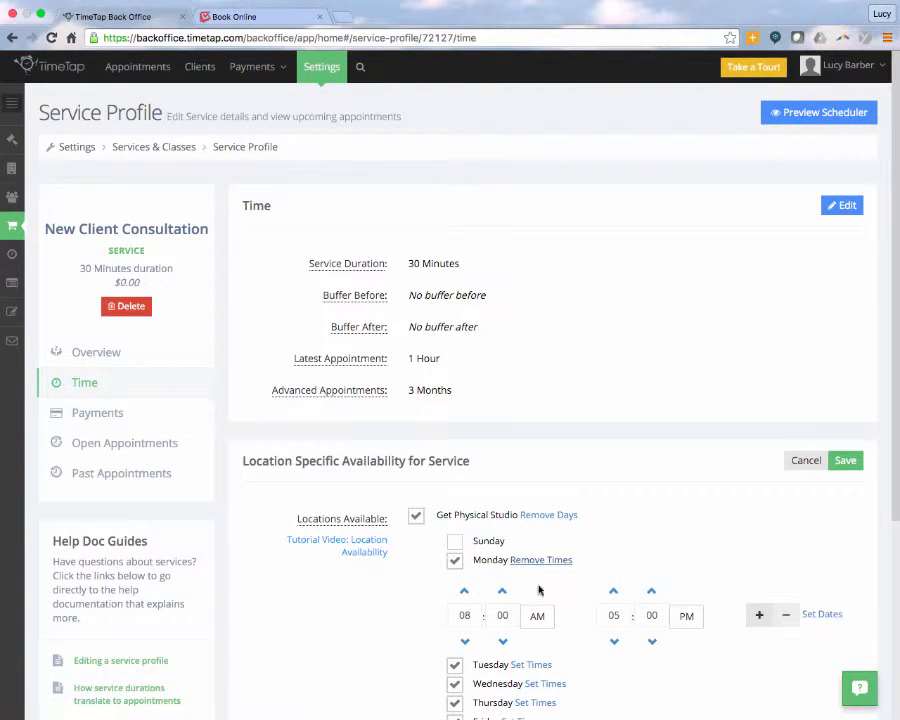
pyautogui.click(465, 592)
pyautogui.click(465, 592)
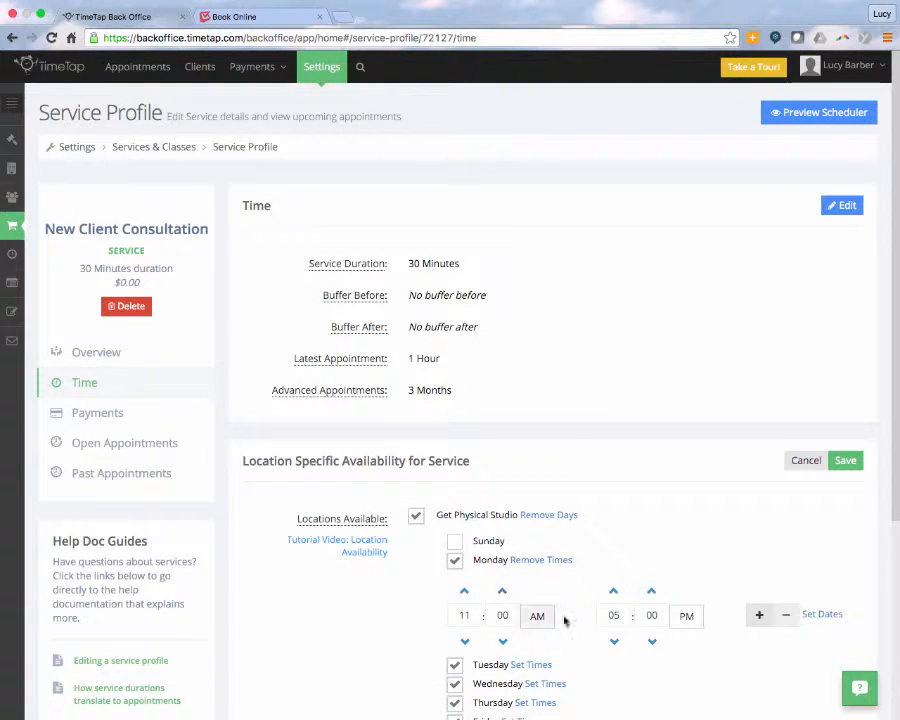
pyautogui.click(614, 641)
pyautogui.click(614, 641)
pyautogui.click(614, 641)
pyautogui.click(614, 641)
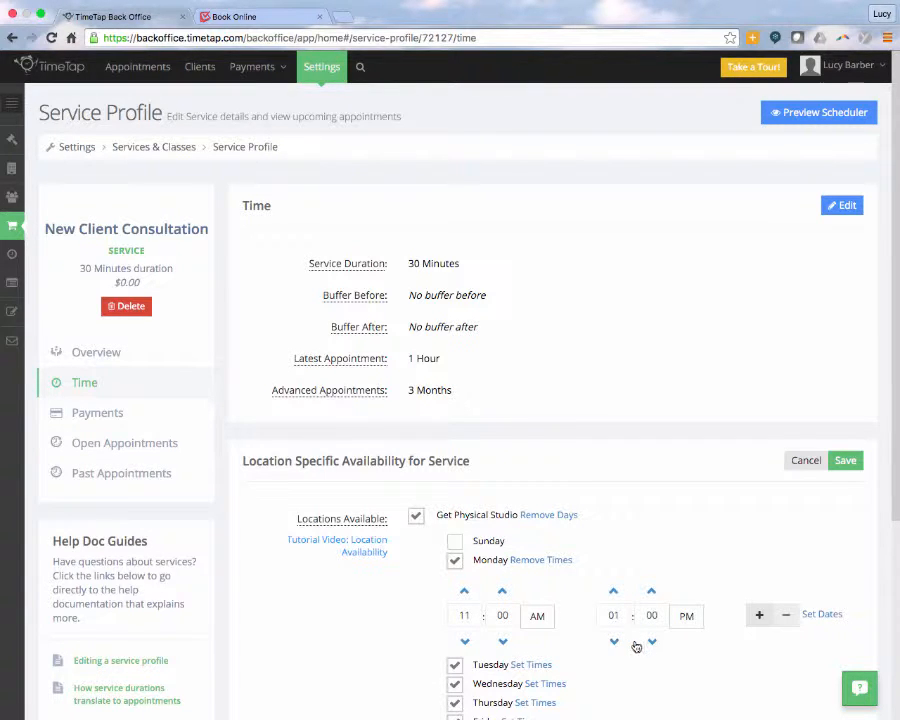
pyautogui.click(650, 642)
pyautogui.click(650, 642)
pyautogui.click(650, 642)
pyautogui.click(650, 642)
pyautogui.click(650, 642)
pyautogui.click(650, 642)
# Add times for Tuesday and set them to 11:00 AM to 12:30 PM
pyautogui.scroll(-3, 650, 640)
pyautogui.click(529, 429)
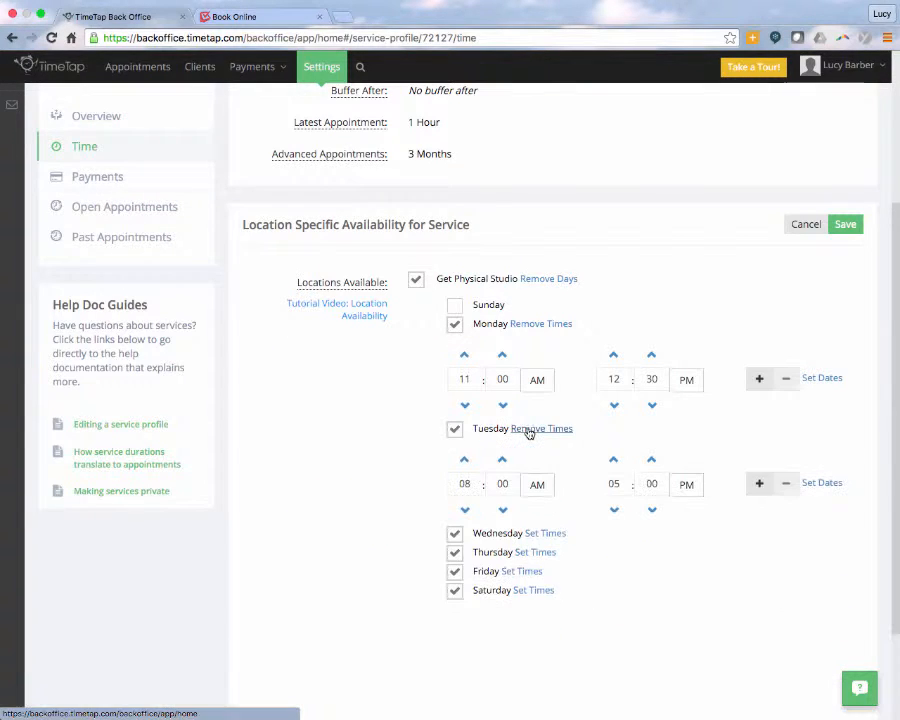
pyautogui.click(464, 460)
pyautogui.click(464, 460)
pyautogui.click(464, 460)
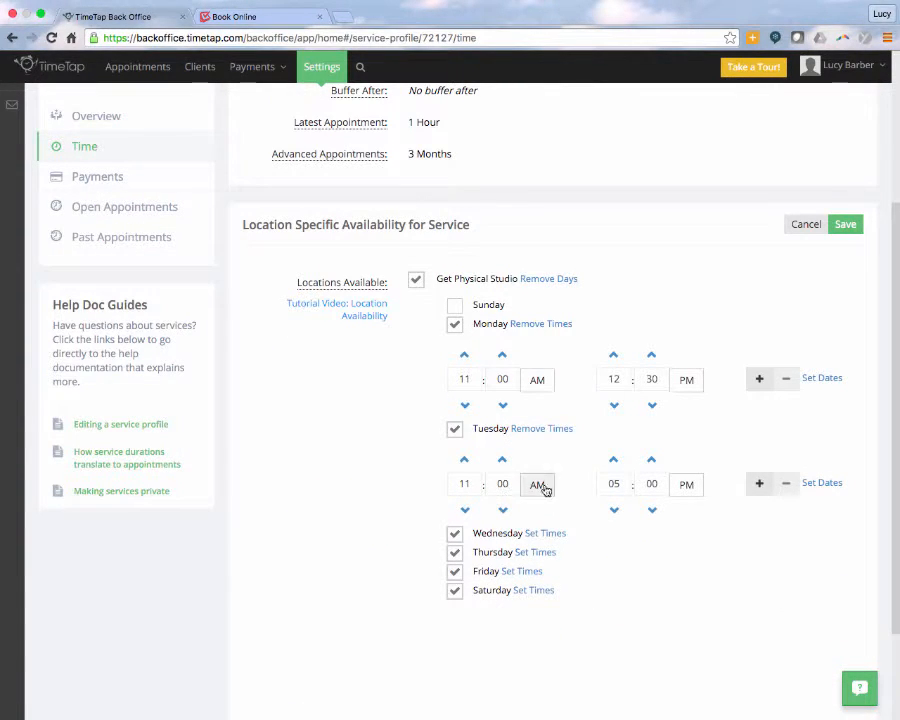
pyautogui.click(614, 510)
pyautogui.click(614, 510)
pyautogui.click(614, 510)
pyautogui.click(614, 510)
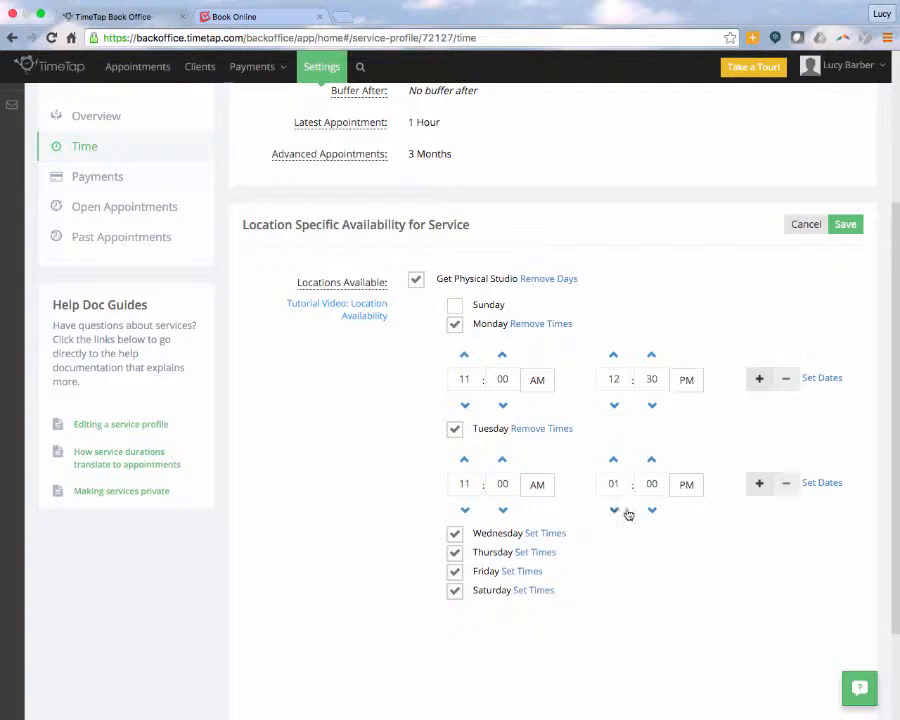
pyautogui.click(614, 510)
pyautogui.click(652, 510)
pyautogui.doubleClick(652, 510)
pyautogui.doubleClick(652, 510)
pyautogui.click(652, 510)
# Add times for Wednesday and set them to 11:00 AM to 12:30 PM
pyautogui.click(545, 533)
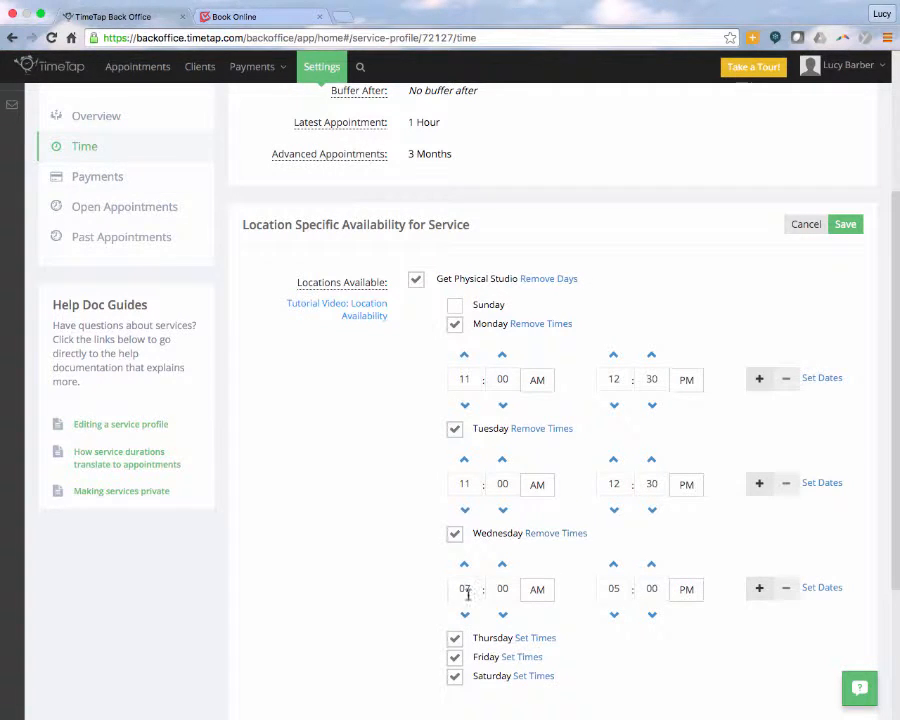
pyautogui.doubleClick(464, 564)
pyautogui.click(464, 564)
pyautogui.doubleClick(614, 614)
pyautogui.doubleClick(614, 614)
pyautogui.click(614, 614)
pyautogui.click(652, 614)
pyautogui.doubleClick(655, 614)
pyautogui.doubleClick(655, 614)
pyautogui.click(655, 614)
# Add times for Thursday and set them to 11:00 AM to 12:30 PM
pyautogui.click(535, 638)
pyautogui.scroll(-2, 529, 613)
pyautogui.doubleClick(465, 481)
pyautogui.click(465, 481)
pyautogui.doubleClick(614, 531)
pyautogui.click(614, 531)
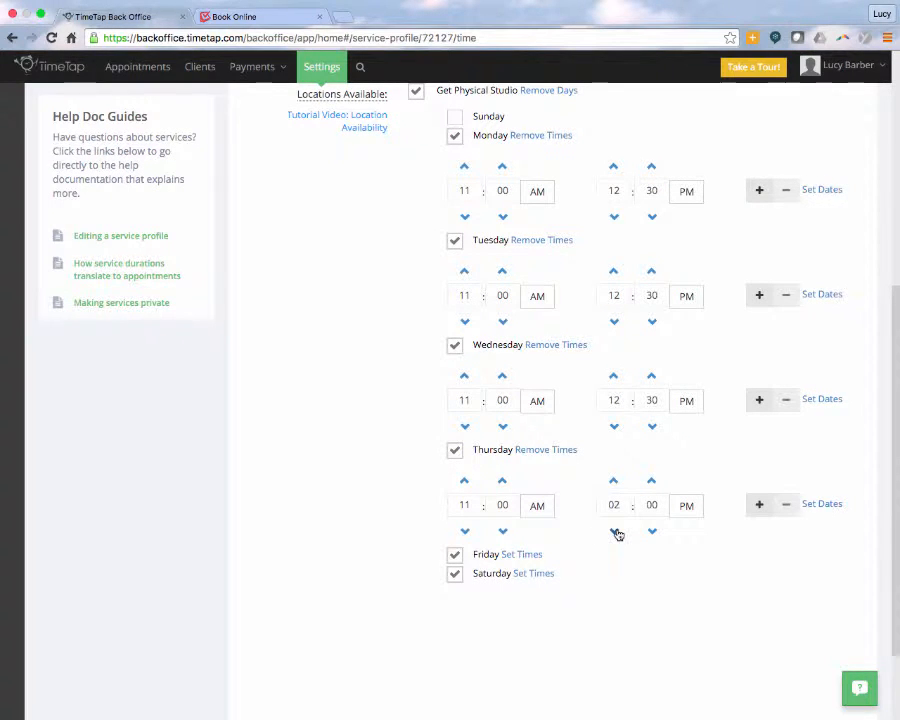
pyautogui.click(652, 531)
pyautogui.doubleClick(652, 531)
pyautogui.doubleClick(652, 531)
pyautogui.click(614, 532)
pyautogui.click(652, 531)
# Add times for Friday and set them to 11:00 AM to 12:30 PM
pyautogui.click(521, 554)
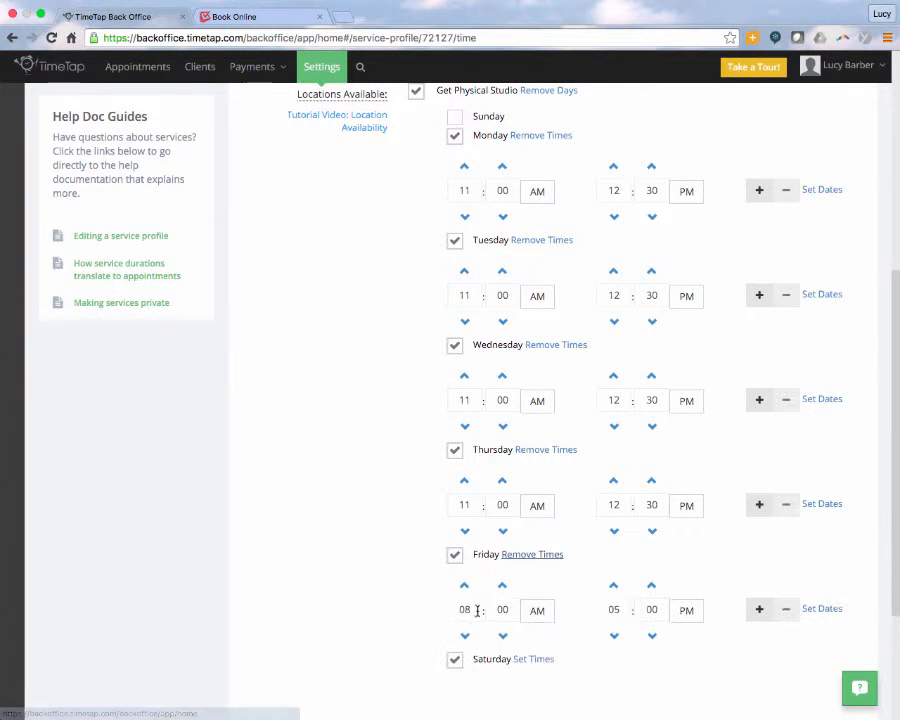
pyautogui.doubleClick(464, 585)
pyautogui.click(464, 585)
pyautogui.doubleClick(614, 636)
pyautogui.click(614, 636)
pyautogui.click(615, 637)
pyautogui.click(653, 636)
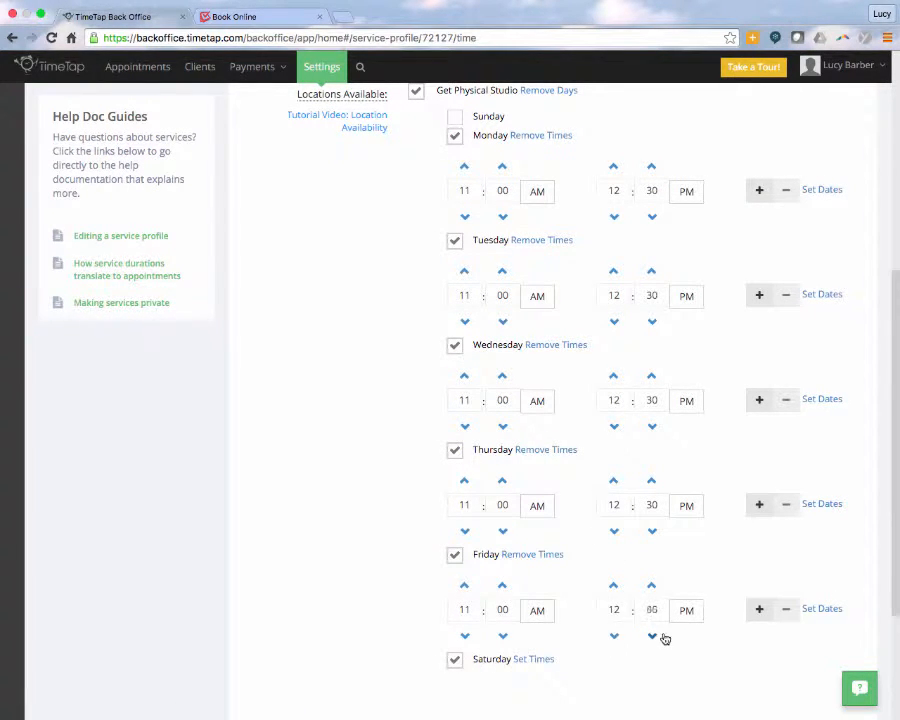
pyautogui.doubleClick(654, 636)
pyautogui.doubleClick(654, 636)
pyautogui.click(654, 636)
# Add times for Saturday and set them to 01:00 PM to 02:30 PM
pyautogui.scroll(-1, 549, 609)
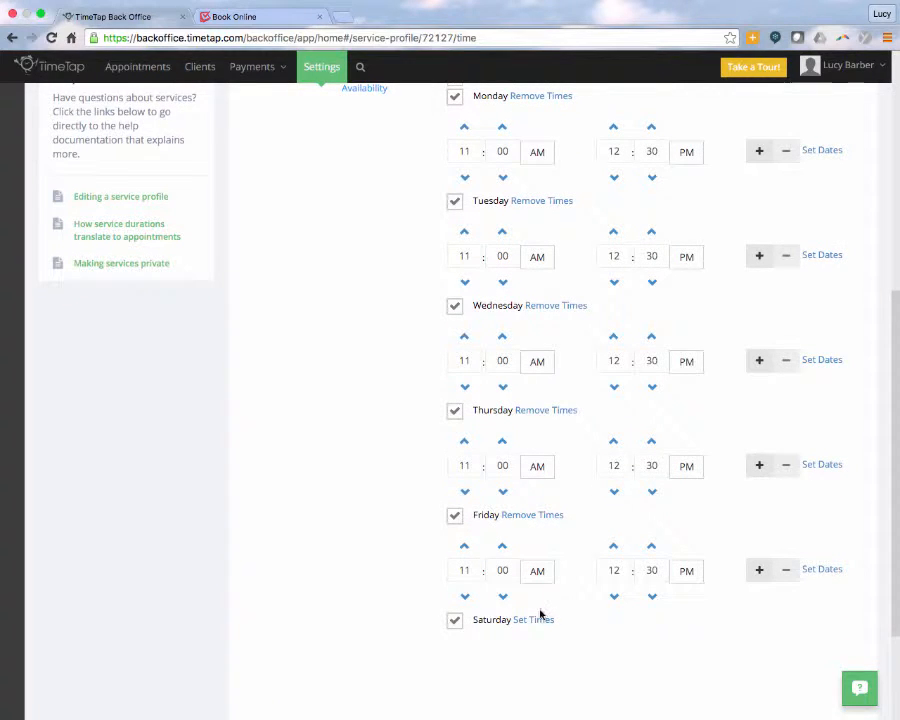
pyautogui.click(538, 620)
pyautogui.scroll(-1, 520, 617)
pyautogui.click(469, 600)
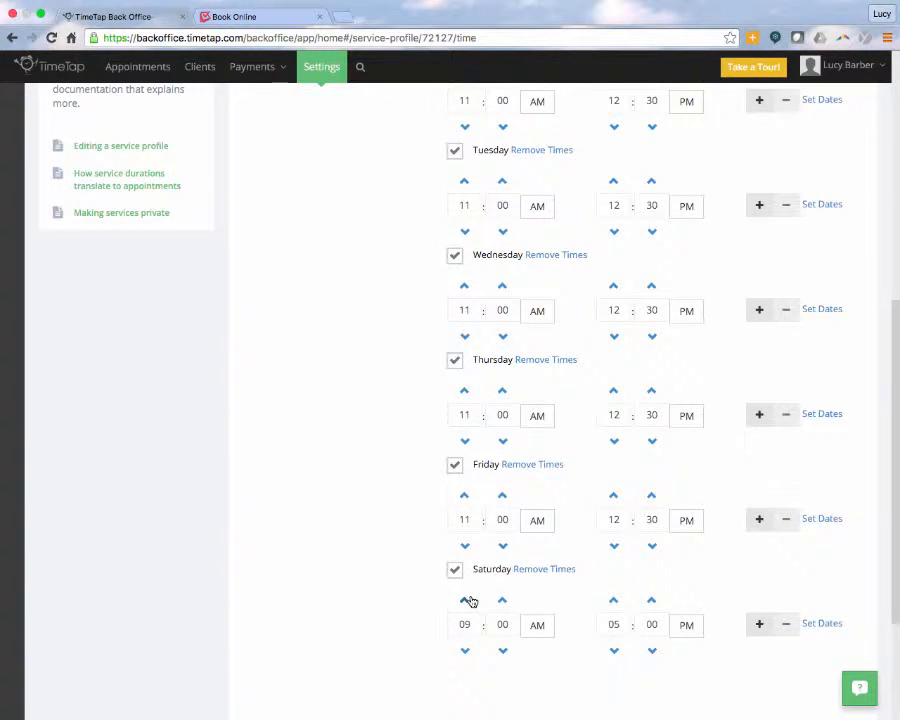
pyautogui.click(469, 600)
pyautogui.click(469, 600)
pyautogui.click(469, 600)
pyautogui.click(614, 599)
pyautogui.click(652, 600)
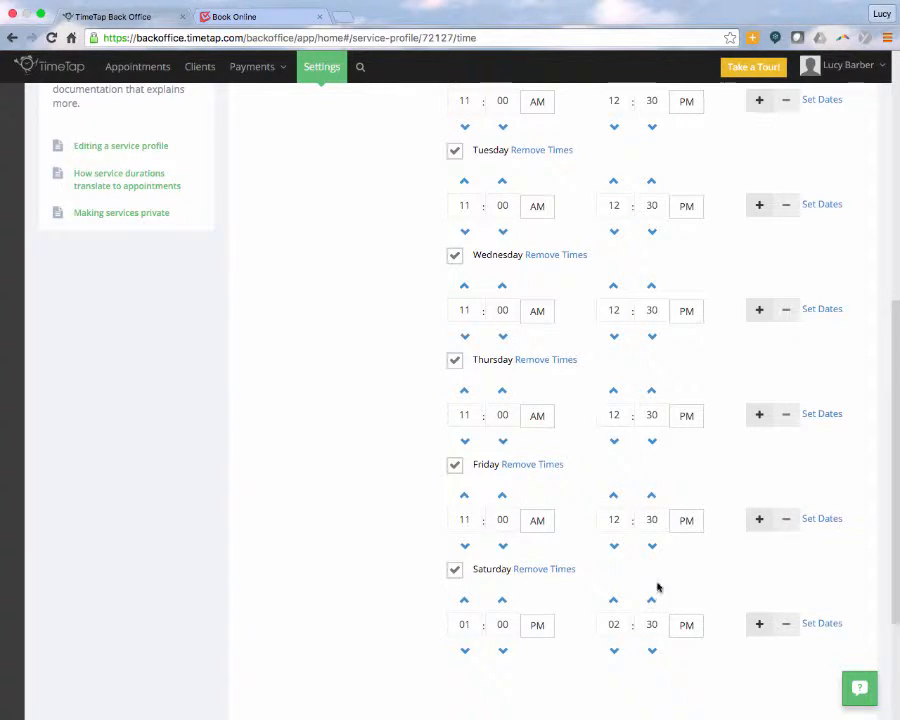
# Save the New Client Consultation's location-specific availability and review the listed days and times
pyautogui.scroll(-1, 624, 597)
pyautogui.scroll(3, 614, 585)
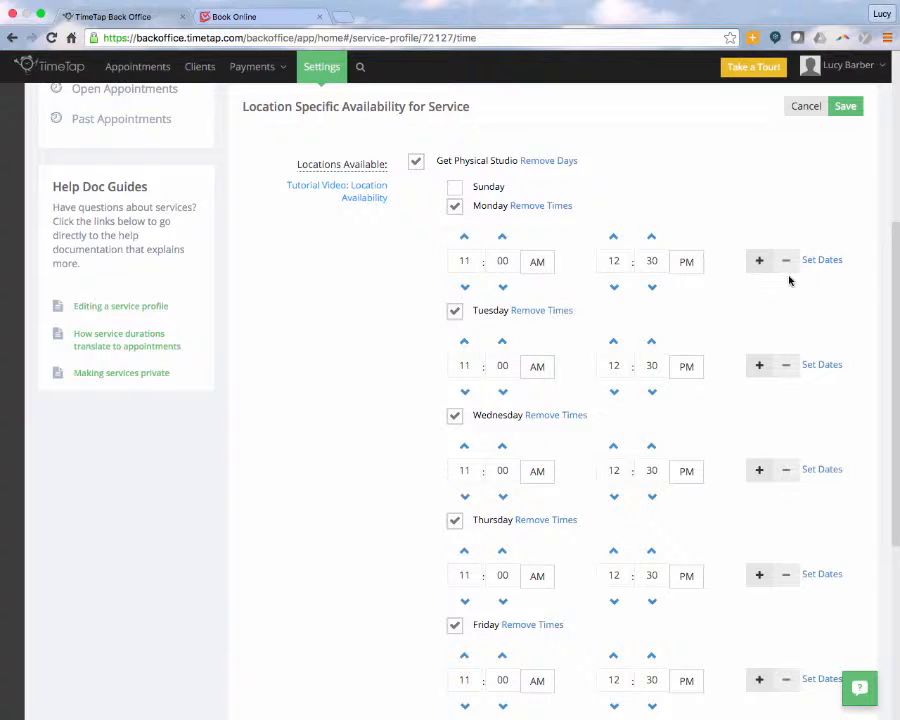
pyautogui.click(835, 118)
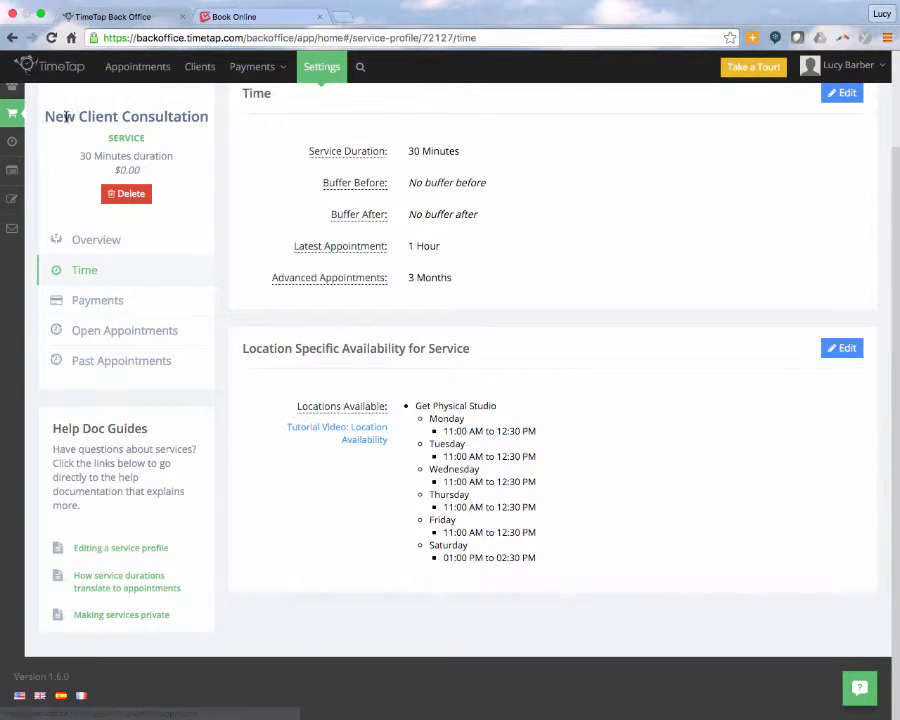
pyautogui.moveTo(388, 418)
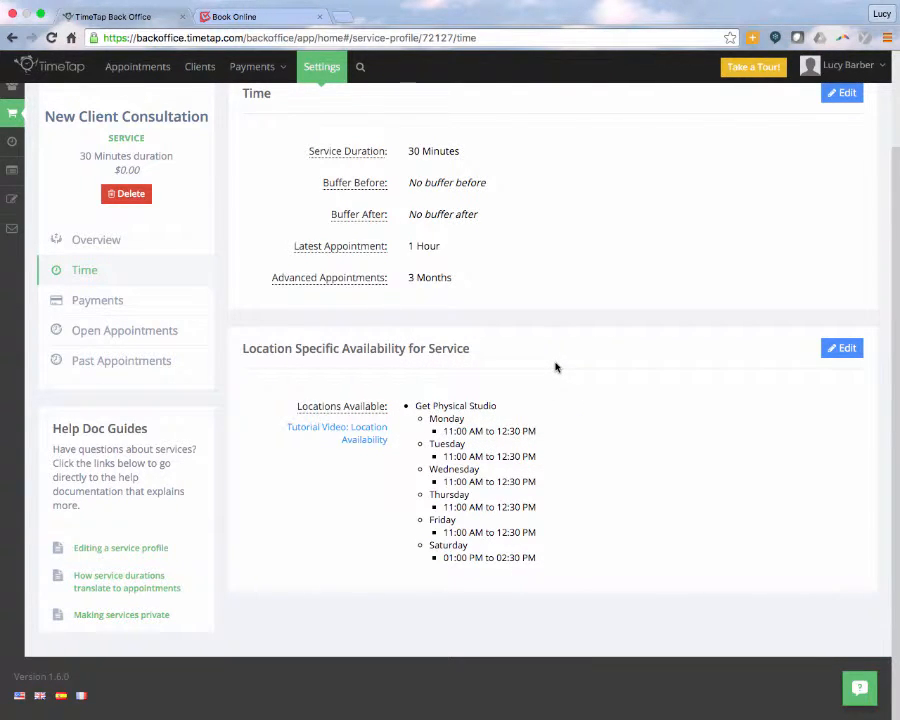
# Preview the client scheduler and check the New Client Consultation time slots at Get Physical Studio for April 20, 2016
pyautogui.click(17, 113)
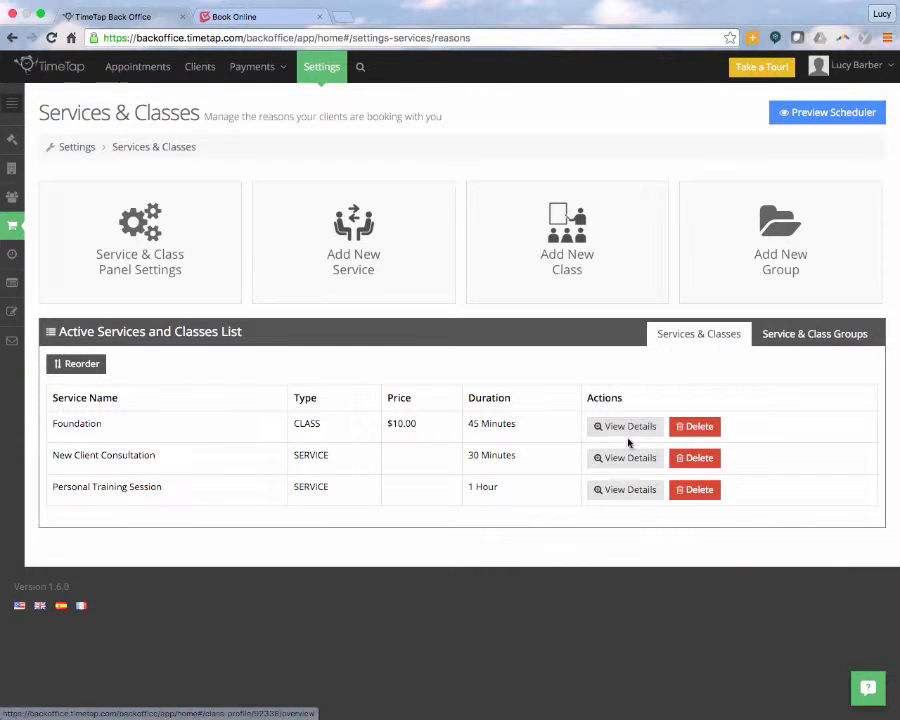
pyautogui.click(829, 113)
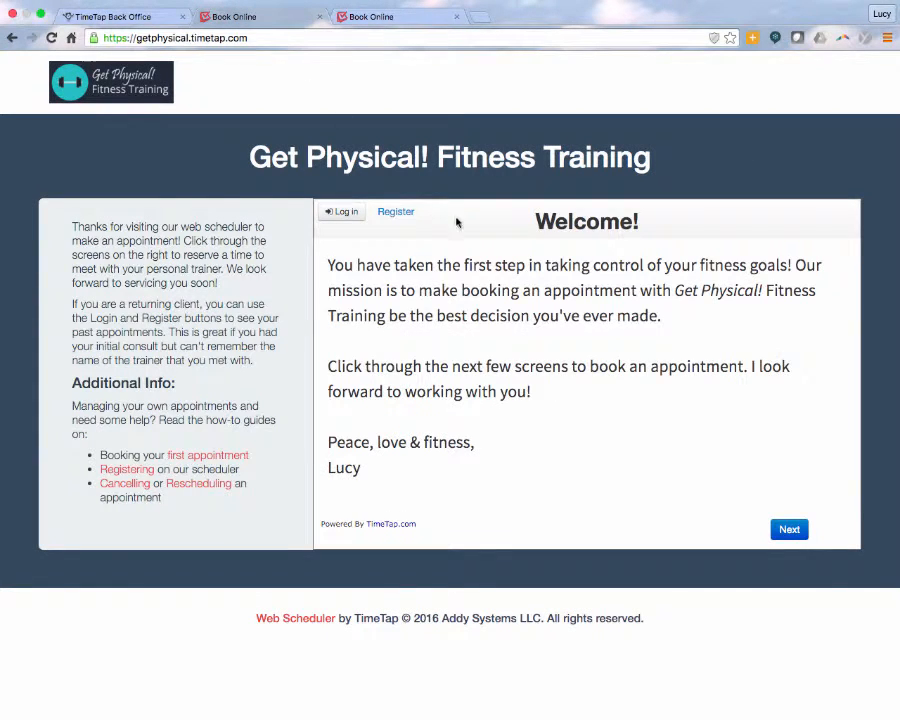
pyautogui.click(789, 529)
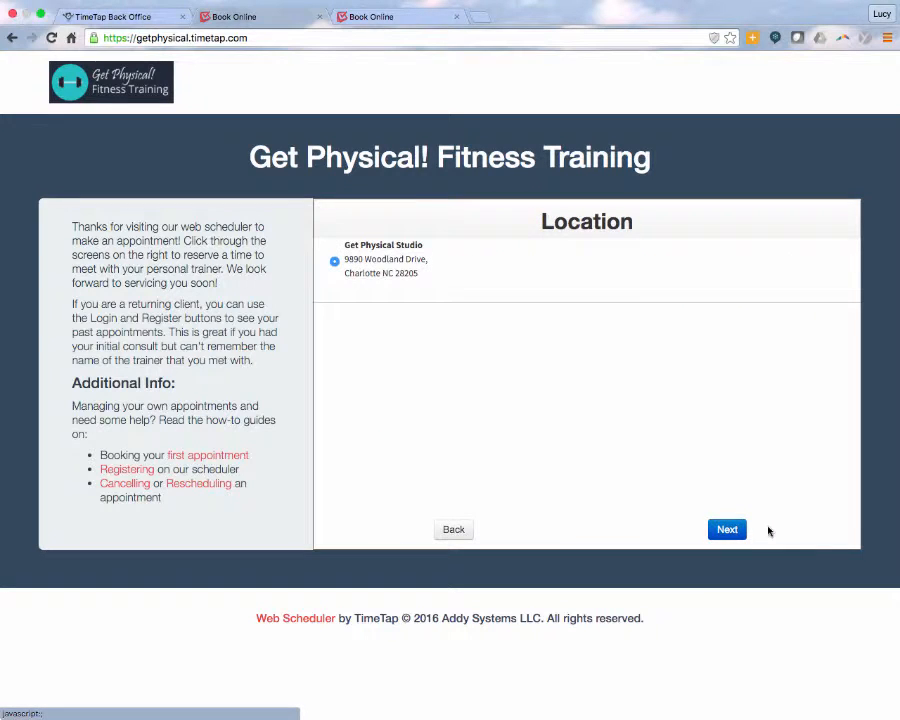
pyautogui.click(729, 529)
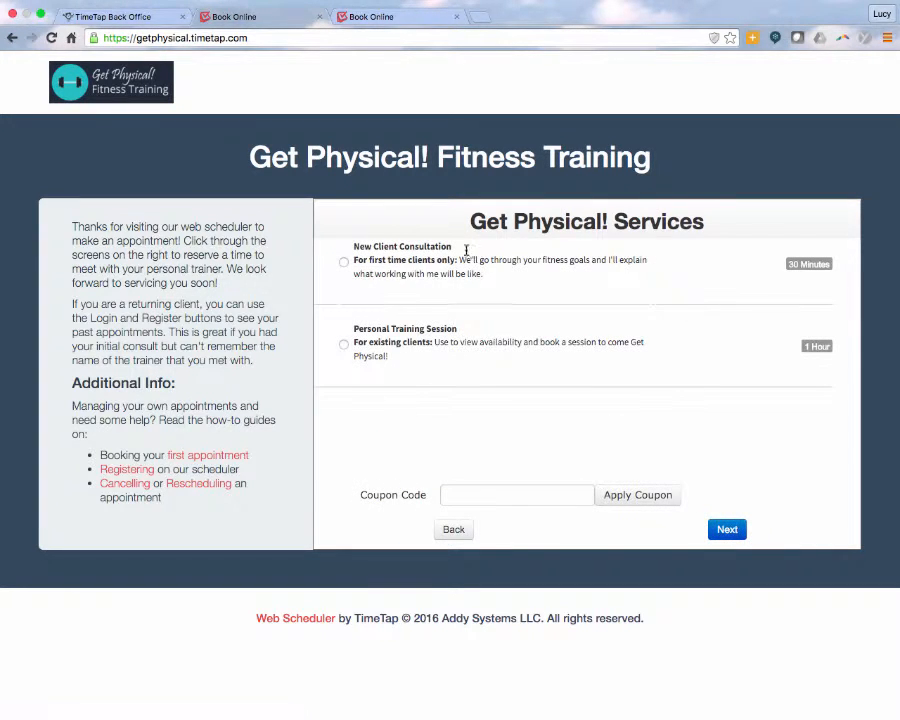
pyautogui.click(470, 254)
pyautogui.click(729, 529)
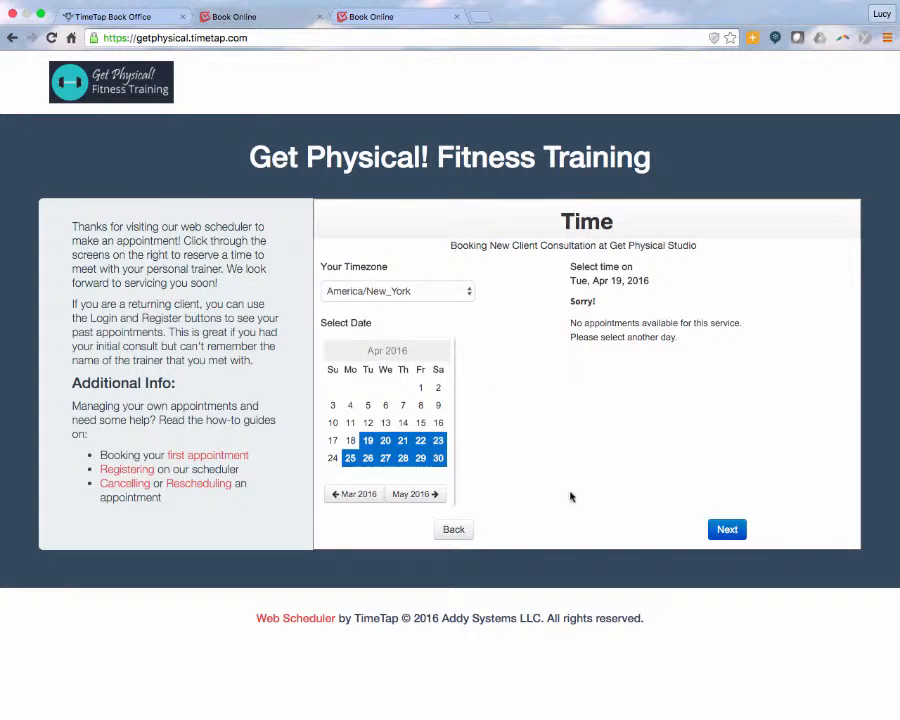
pyautogui.click(392, 441)
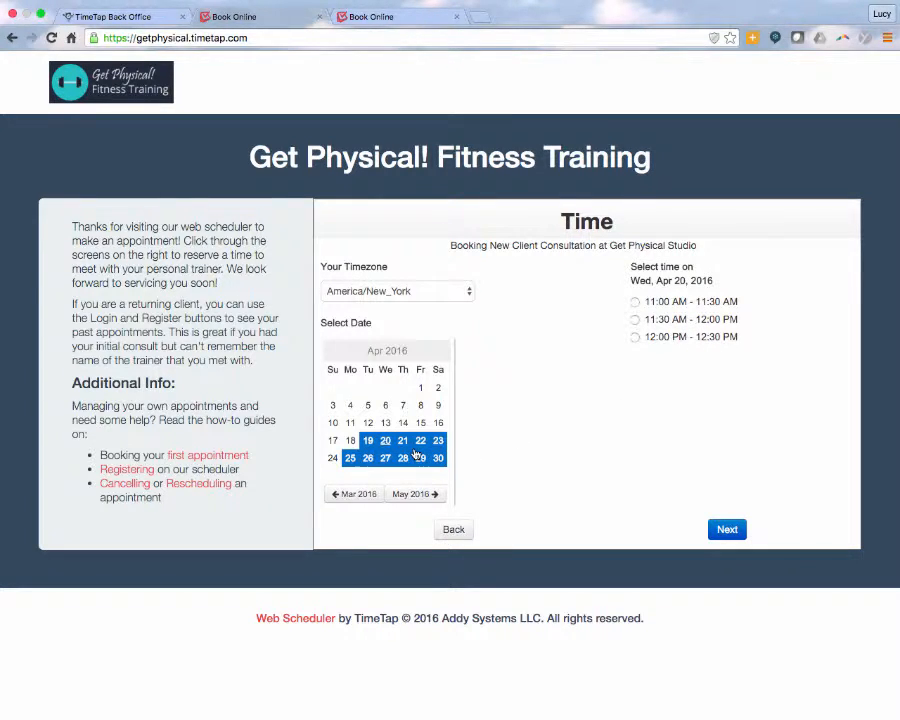
# Go back to the service choice and check the Personal Training Session time slots for April 20, 2016
pyautogui.click(453, 530)
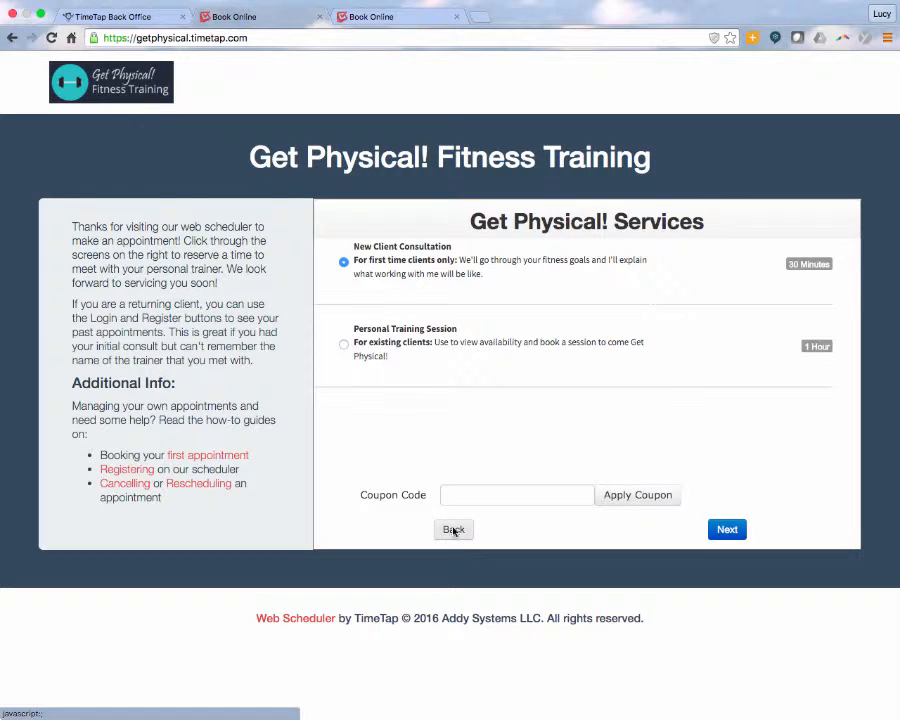
pyautogui.click(434, 340)
pyautogui.click(729, 532)
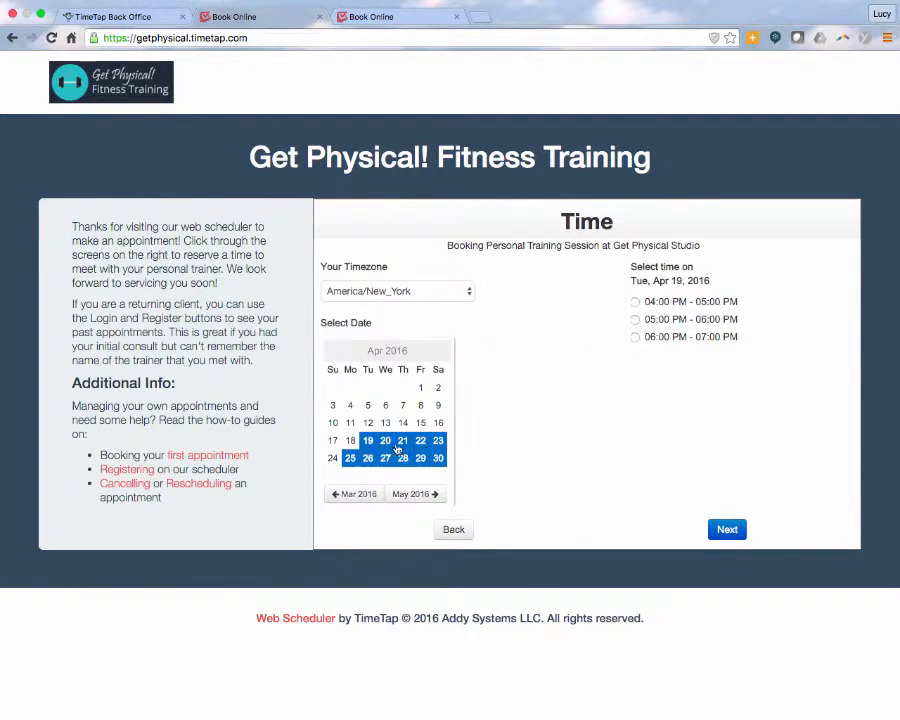
pyautogui.click(390, 443)
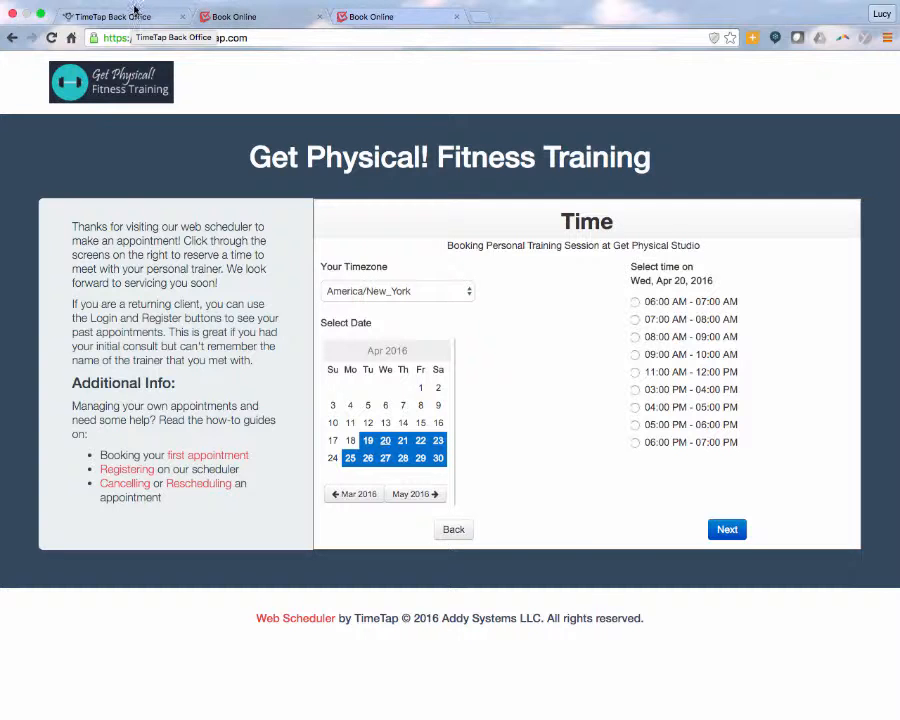
# Return to the back office and open the Personal Training Session's location-specific availability for editing, with day selection for Get Physical Studio
pyautogui.moveTo(133, 5)
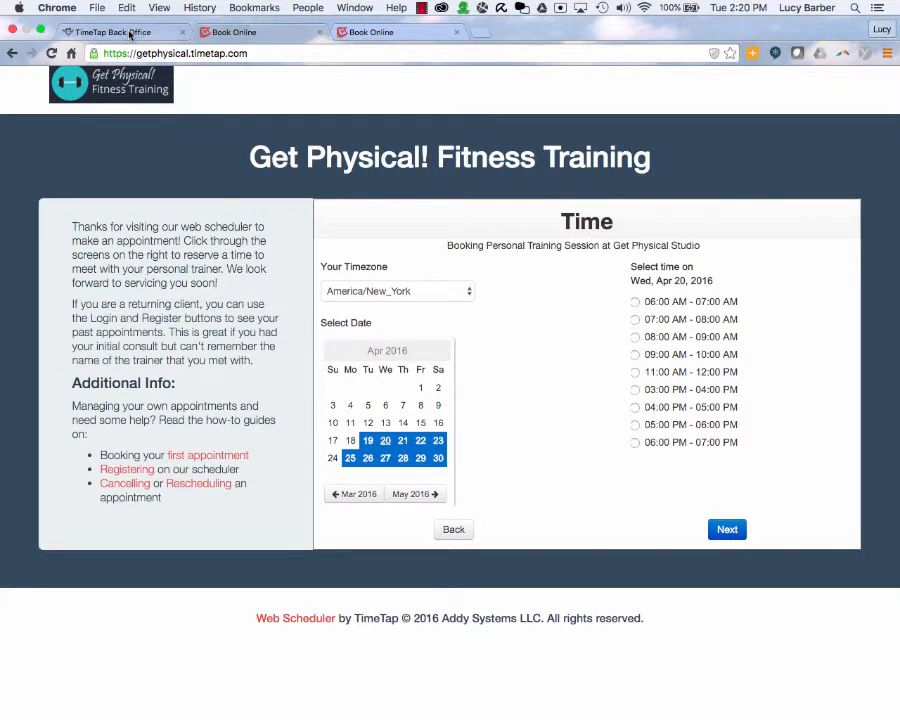
pyautogui.click(130, 33)
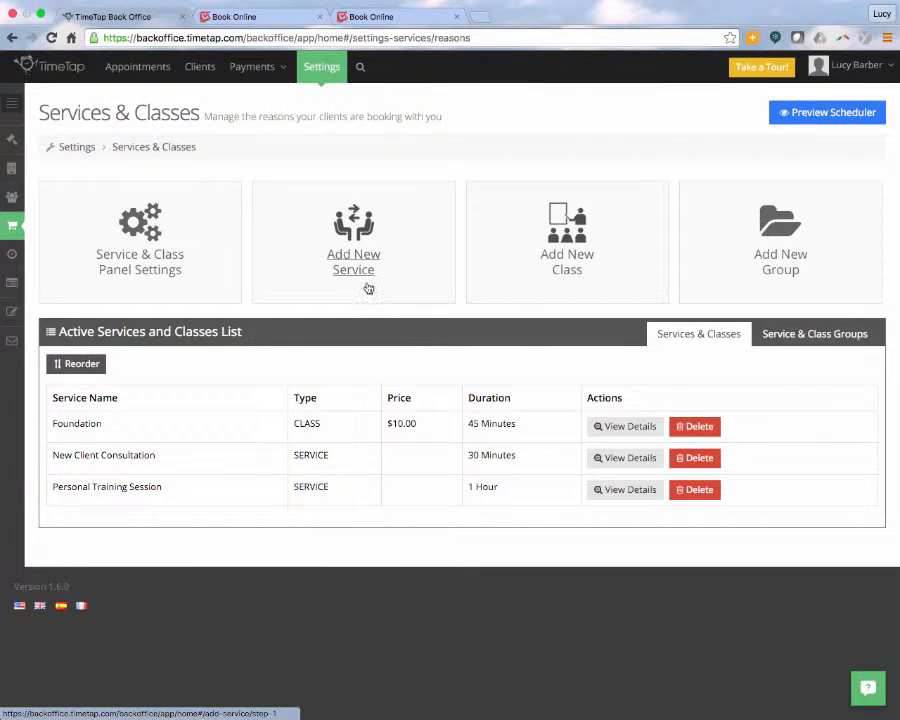
pyautogui.click(620, 491)
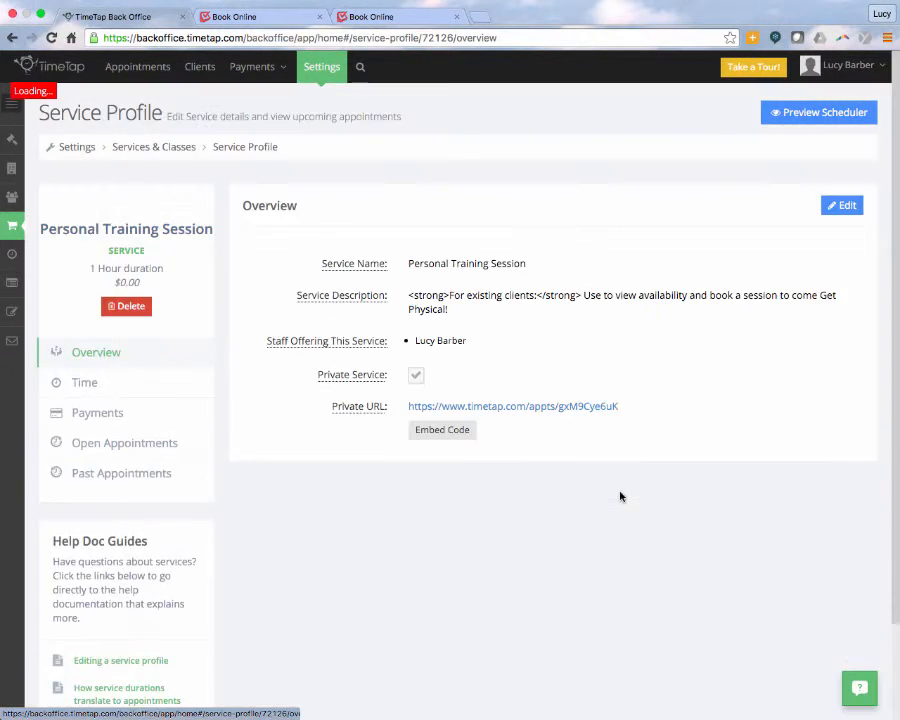
pyautogui.click(155, 391)
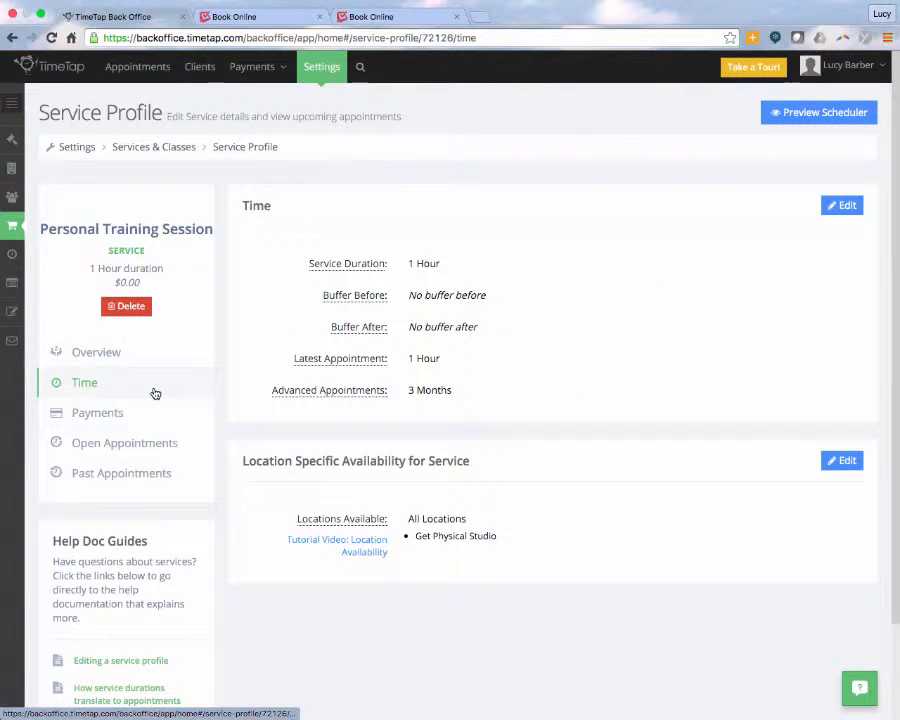
pyautogui.click(841, 463)
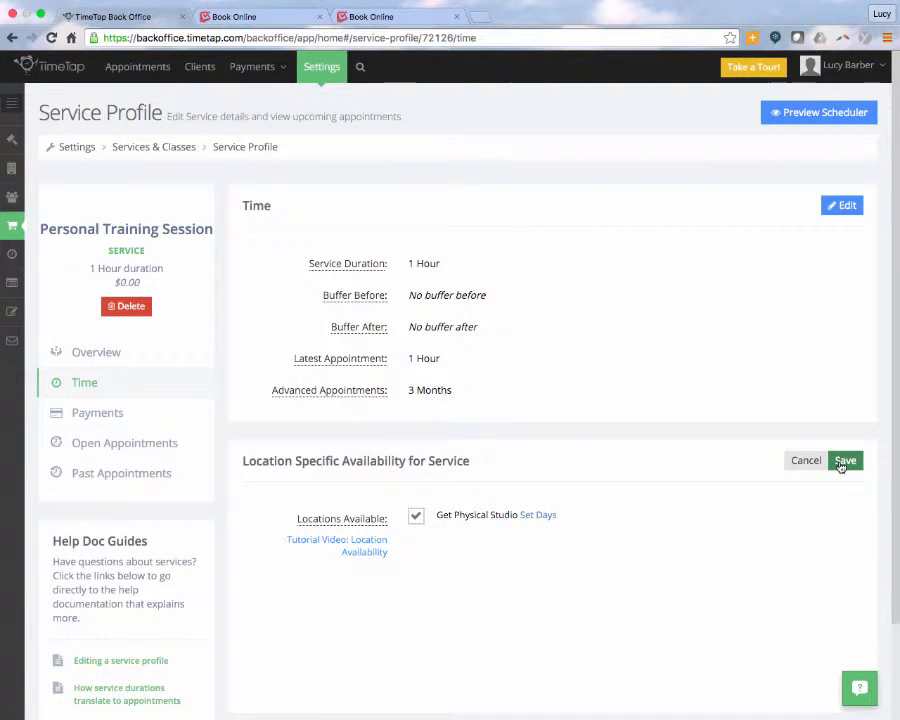
pyautogui.click(538, 516)
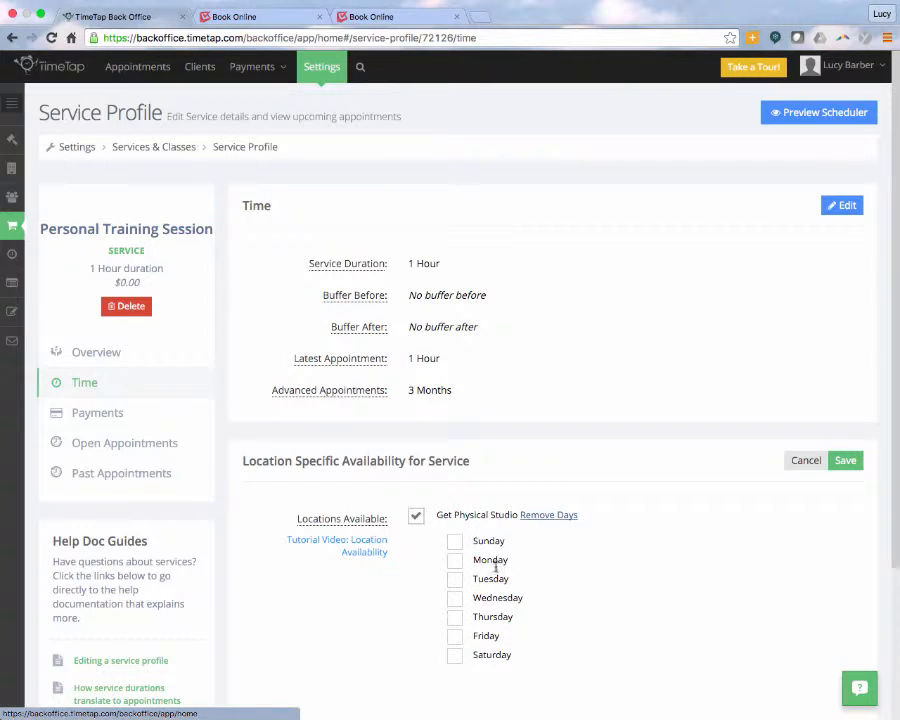
# Make the Personal Training Session available at Get Physical Studio on Monday through Saturday
pyautogui.click(454, 561)
pyautogui.click(455, 580)
pyautogui.click(455, 598)
pyautogui.click(455, 617)
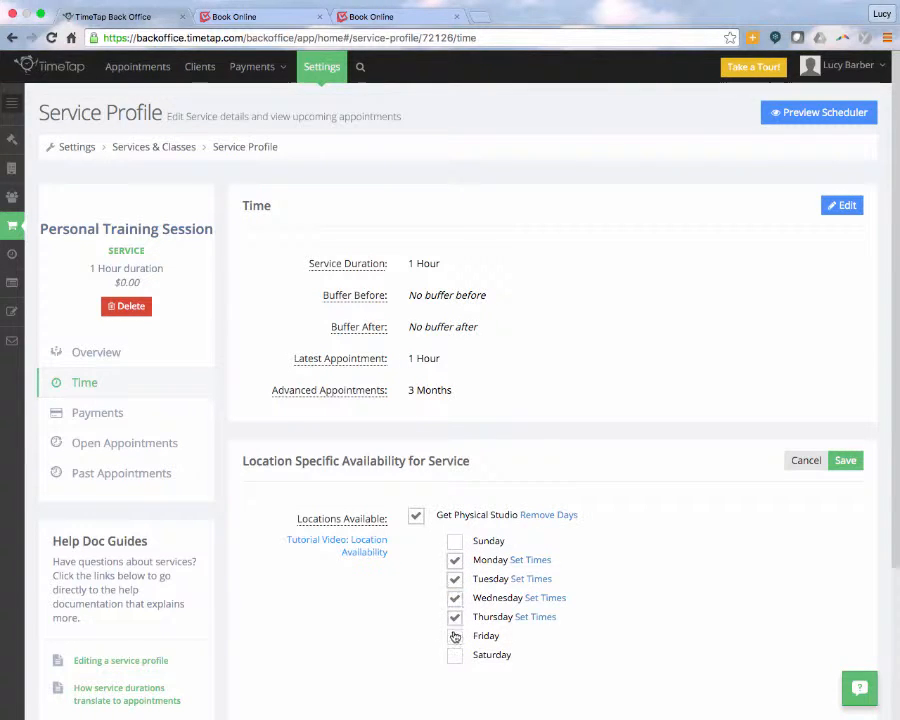
pyautogui.click(455, 636)
pyautogui.click(455, 655)
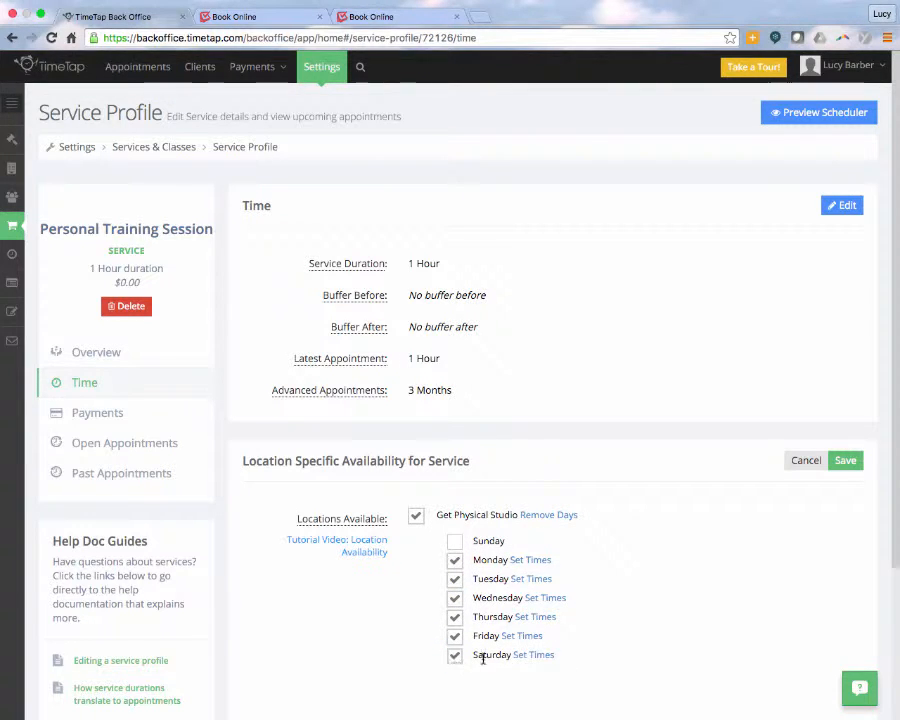
# Add times for Monday and set the first range to 06:00 AM to 11:00 AM
pyautogui.click(529, 561)
pyautogui.scroll(-1, 537, 567)
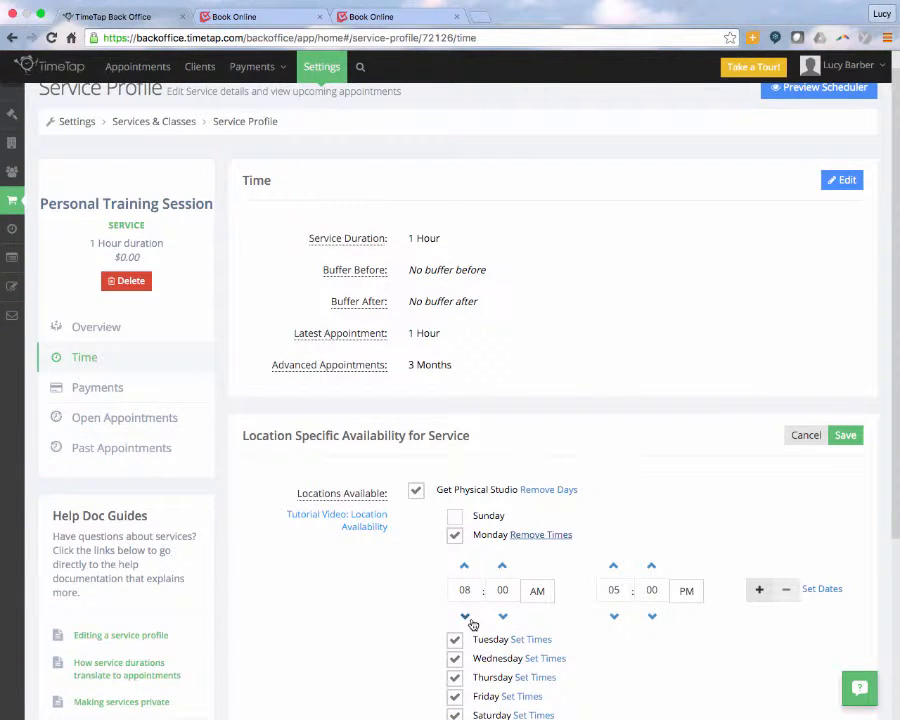
pyautogui.click(464, 616)
pyautogui.click(464, 616)
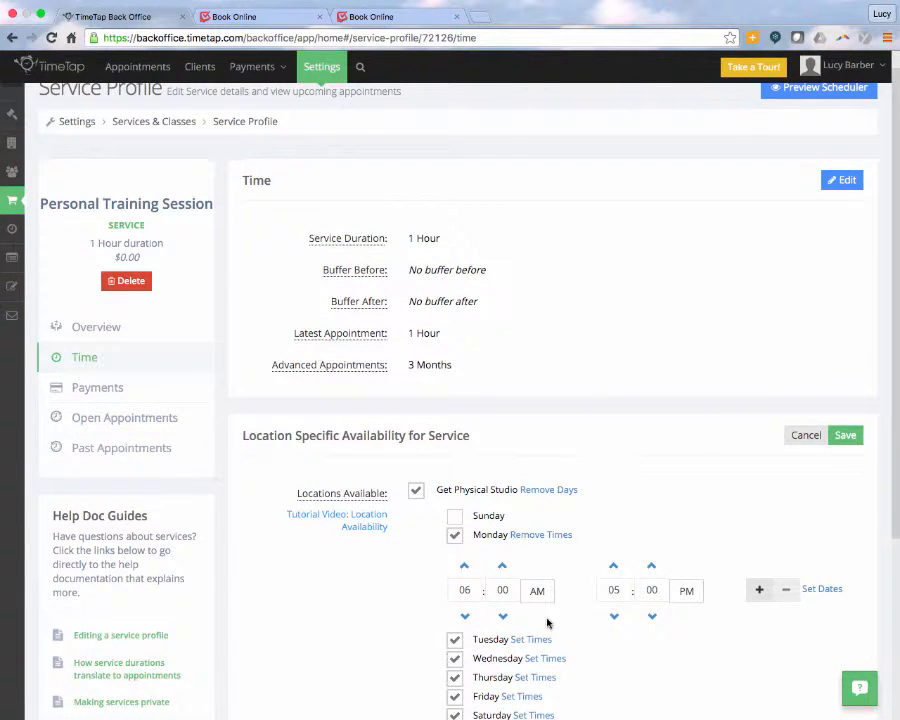
pyautogui.click(615, 617)
pyautogui.click(615, 617)
# Add a second Monday time range and set it to 03:00 PM to 07:00 PM
pyautogui.click(759, 589)
pyautogui.scroll(-1, 586, 650)
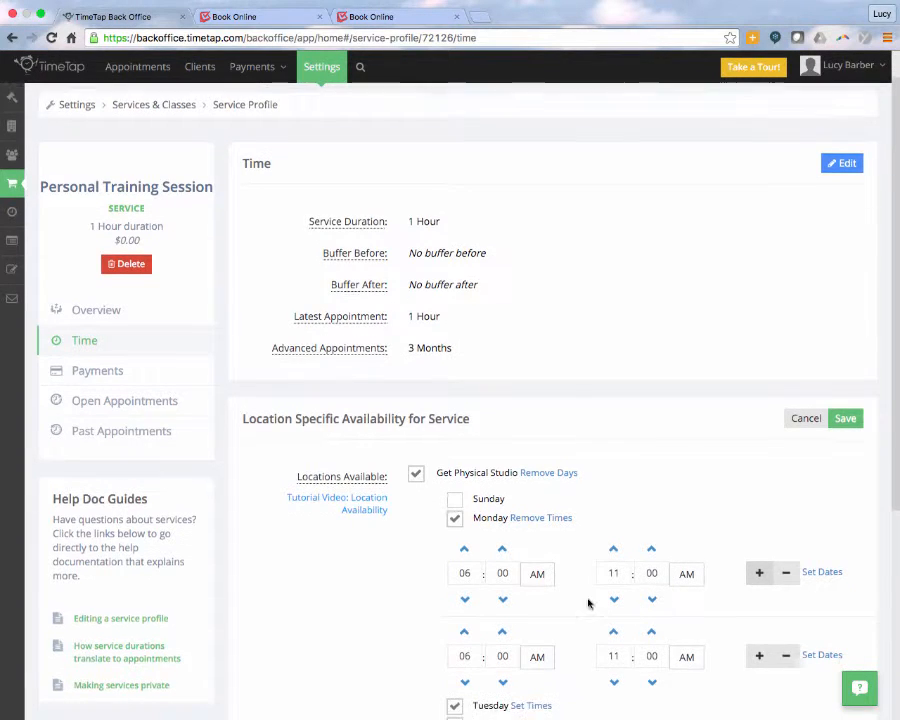
pyautogui.click(465, 631)
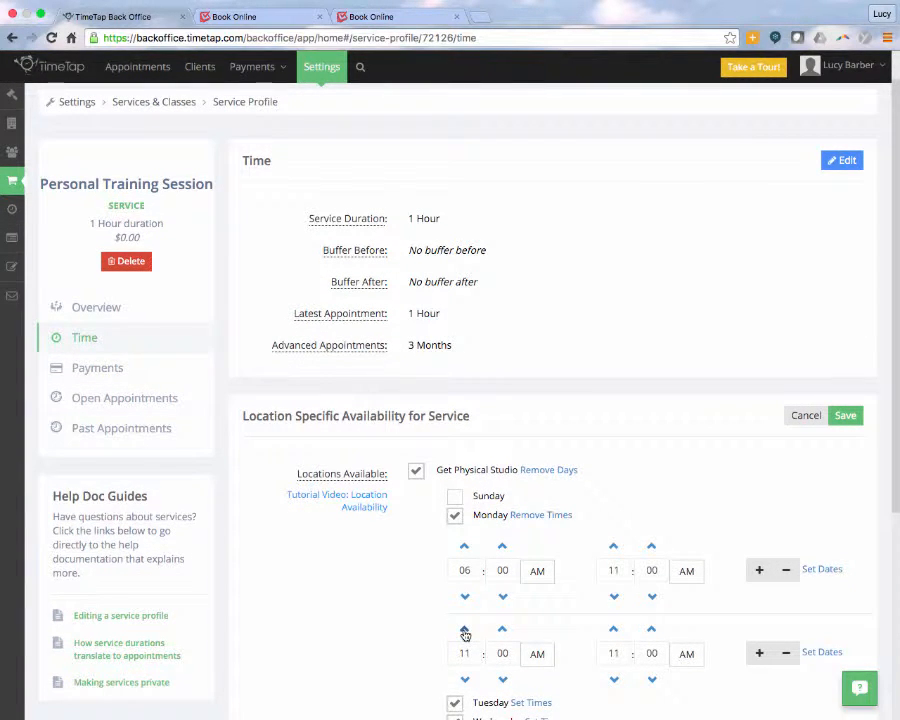
pyautogui.click(465, 631)
pyautogui.click(465, 631)
pyautogui.click(465, 631)
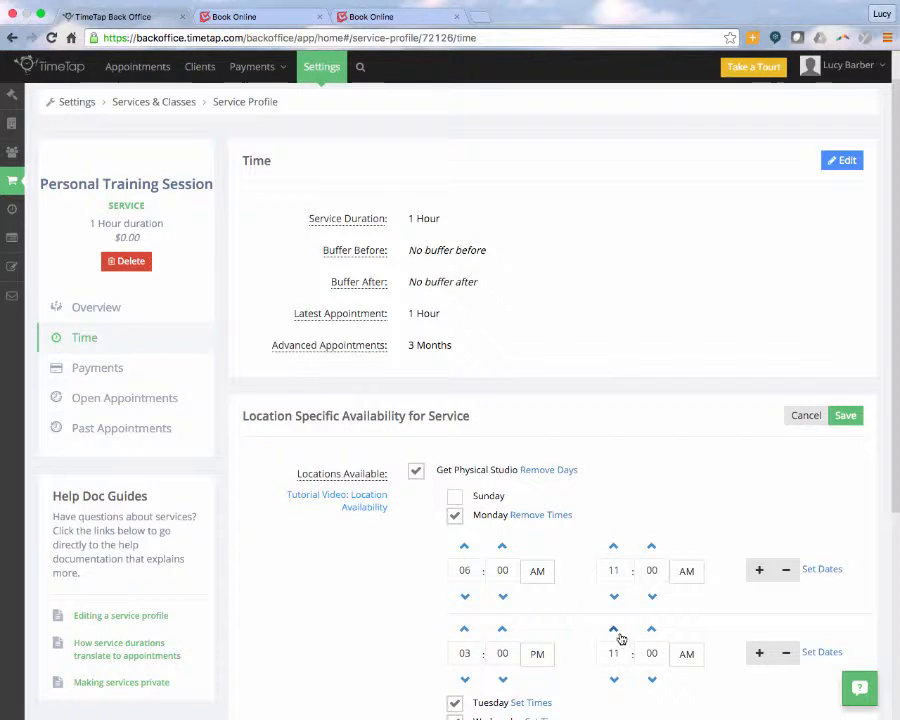
pyautogui.click(615, 630)
pyautogui.click(615, 630)
pyautogui.click(615, 630)
pyautogui.click(615, 630)
pyautogui.click(615, 630)
# Add times for Tuesday and set the first range to 06:00 AM to 11:00 AM
pyautogui.scroll(-5, 620, 612)
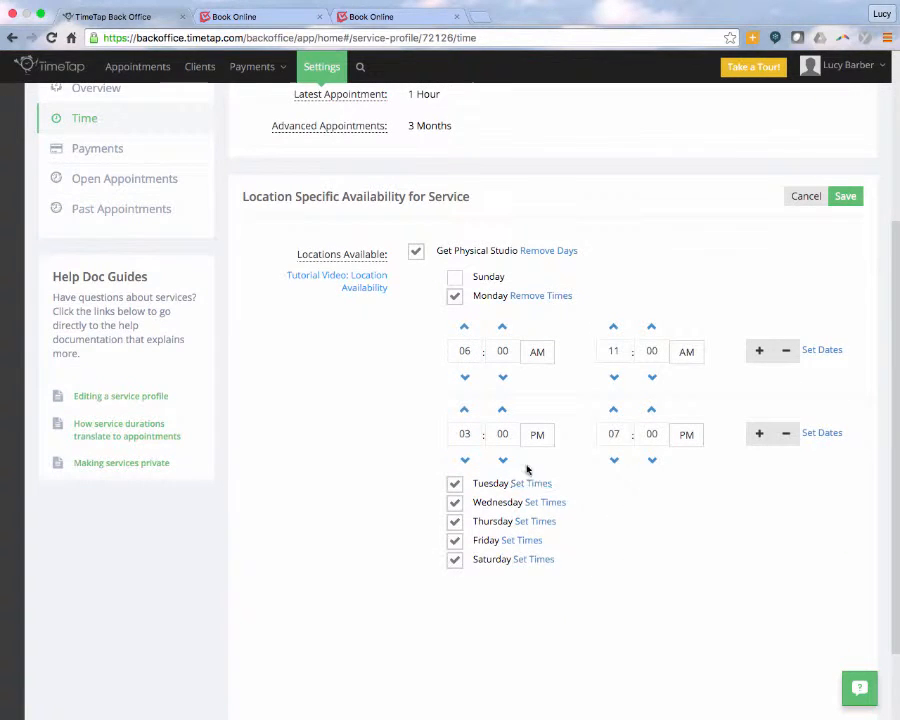
pyautogui.click(530, 483)
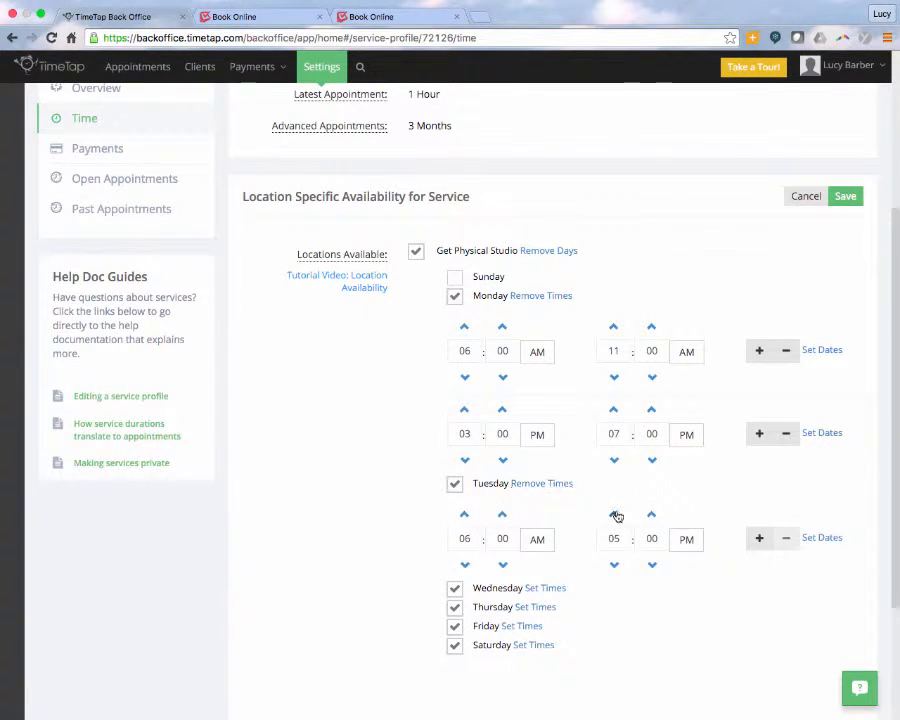
pyautogui.click(615, 514)
pyautogui.tripleClick(616, 569)
pyautogui.tripleClick(616, 569)
pyautogui.click(616, 569)
# Add a second Tuesday time range and set it to 03:00 PM to 07:00 PM
pyautogui.click(759, 538)
pyautogui.click(467, 599)
pyautogui.click(467, 599)
pyautogui.click(467, 599)
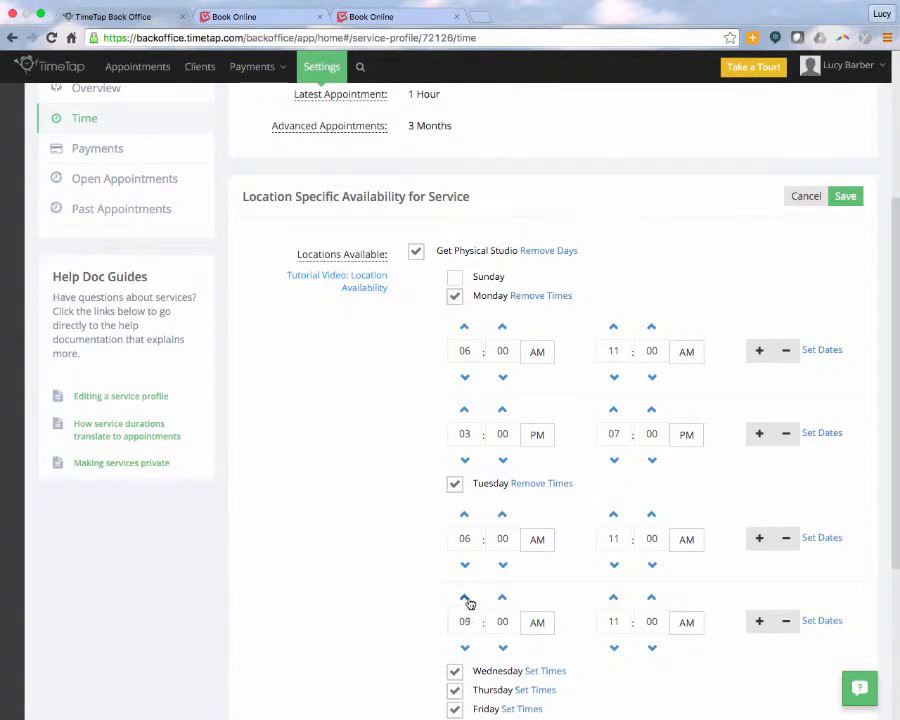
pyautogui.tripleClick(468, 600)
pyautogui.tripleClick(468, 600)
pyautogui.click(614, 597)
pyautogui.tripleClick(614, 597)
pyautogui.doubleClick(614, 597)
pyautogui.doubleClick(614, 597)
# Add times for Wednesday and set the first range to 06:00 AM to 11:00 AM
pyautogui.scroll(-2, 729, 560)
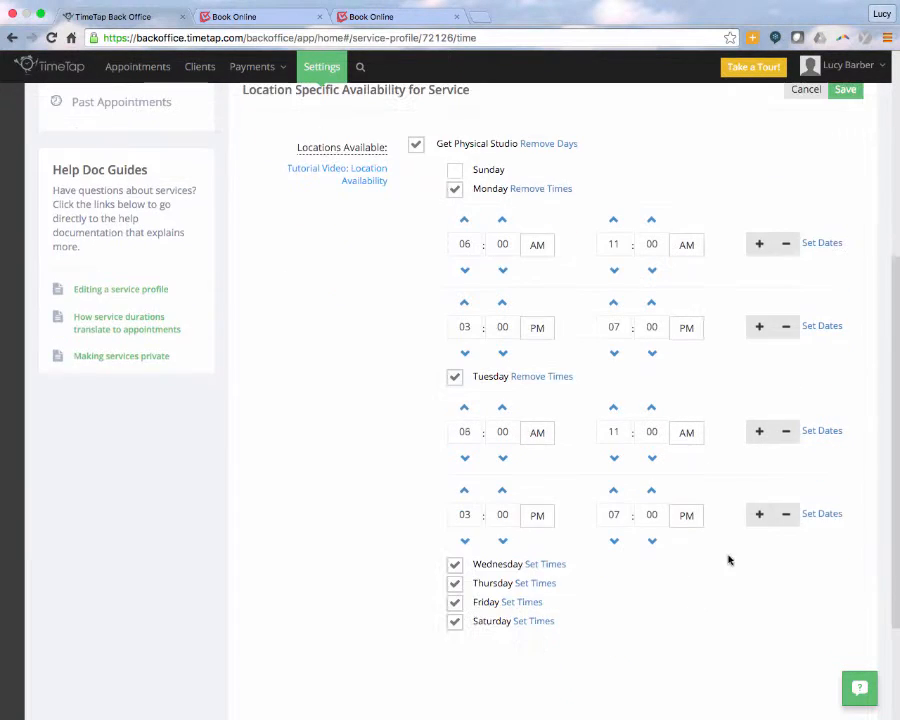
pyautogui.click(545, 564)
pyautogui.scroll(-1, 466, 594)
pyautogui.click(615, 598)
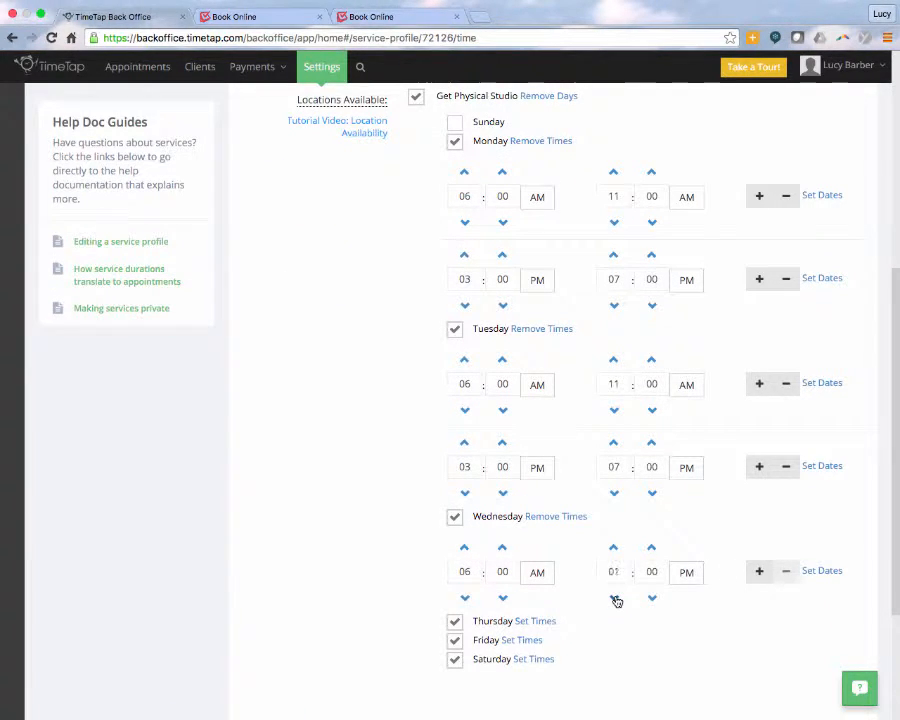
pyautogui.doubleClick(615, 598)
# Add a second Wednesday time range and set it to 03:00 PM to 07:00 PM
pyautogui.click(759, 571)
pyautogui.click(464, 630)
pyautogui.tripleClick(464, 630)
pyautogui.tripleClick(614, 630)
pyautogui.tripleClick(614, 630)
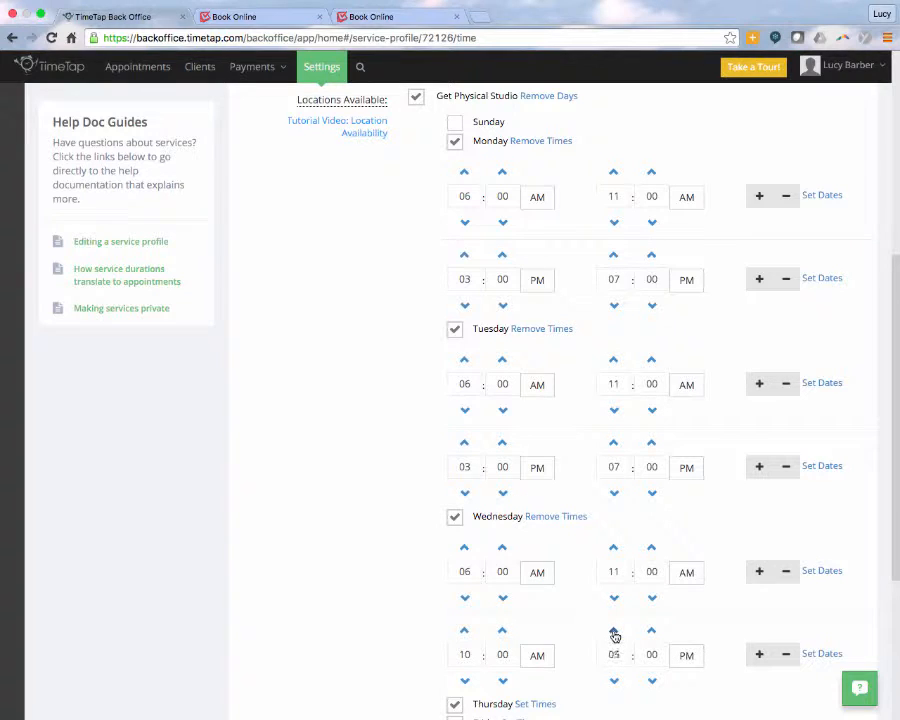
pyautogui.doubleClick(614, 630)
pyautogui.tripleClick(464, 630)
pyautogui.doubleClick(464, 630)
# Add two time ranges for Thursday: 06:00 AM to 11:00 AM and 03:00 PM to 07:00 PM
pyautogui.scroll(-2, 540, 610)
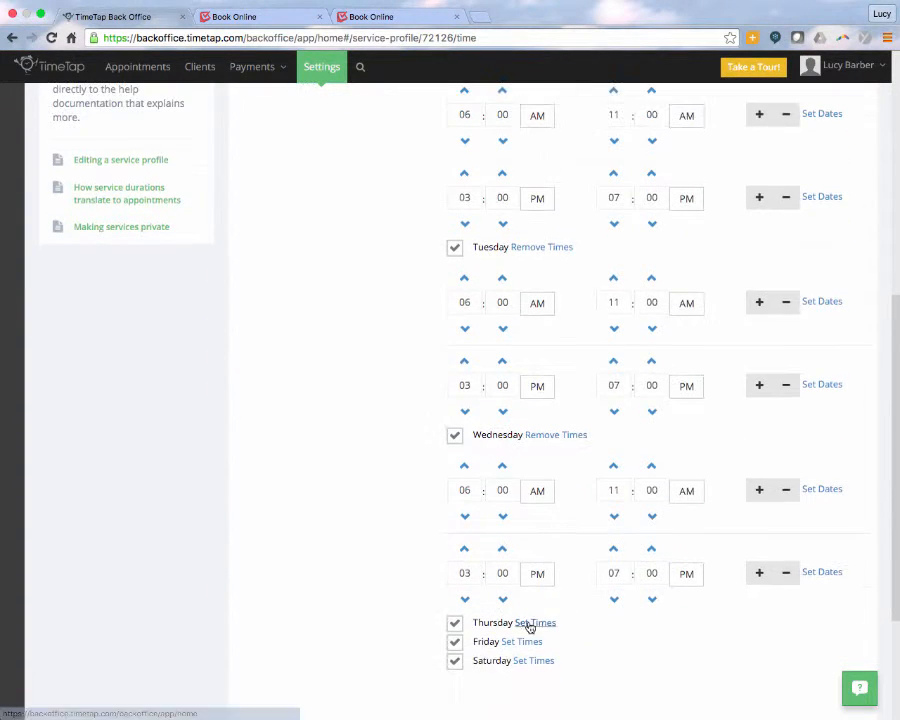
pyautogui.click(530, 622)
pyautogui.scroll(-2, 600, 600)
pyautogui.click(759, 570)
pyautogui.doubleClick(614, 597)
pyautogui.doubleClick(614, 597)
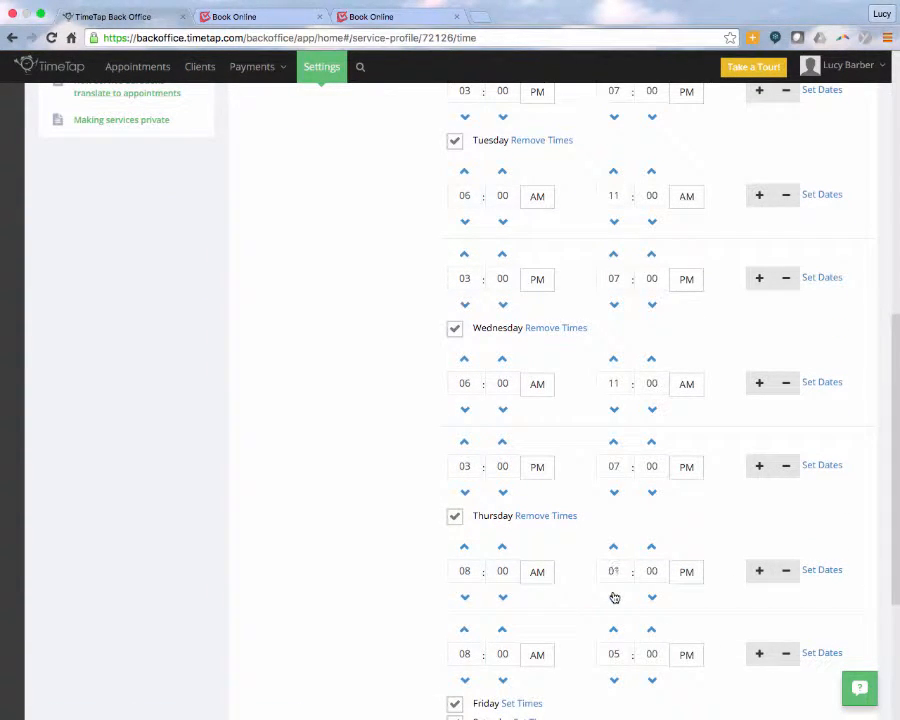
pyautogui.doubleClick(614, 597)
pyautogui.doubleClick(464, 597)
pyautogui.click(464, 630)
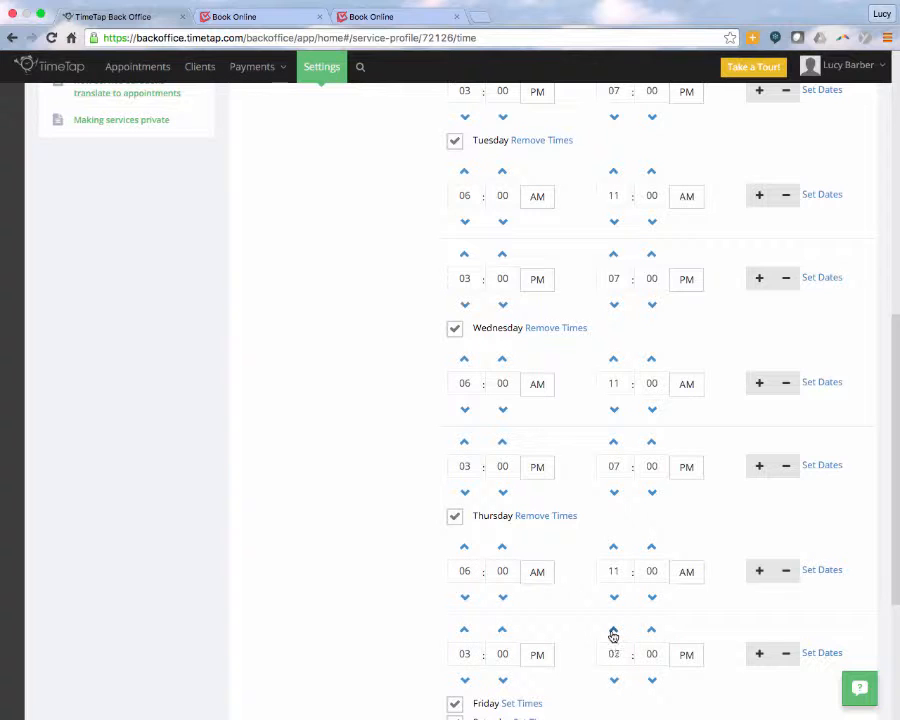
pyautogui.doubleClick(614, 630)
# Add two time ranges for Friday: 06:00 AM to 11:00 AM and 01:00 PM to 03:00 PM
pyautogui.scroll(-2, 580, 620)
pyautogui.click(527, 543)
pyautogui.click(464, 625)
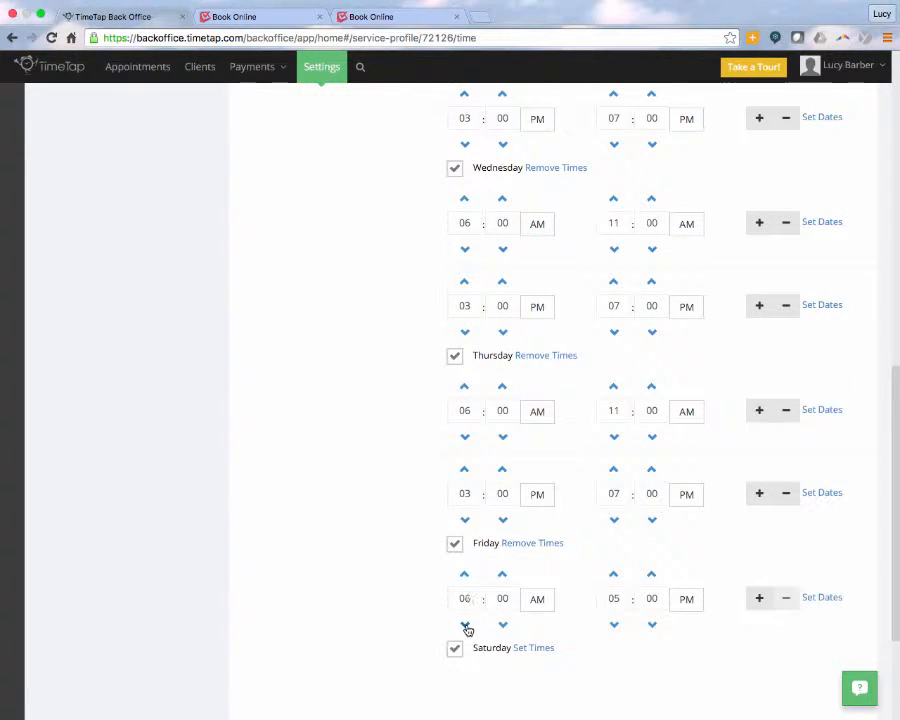
pyautogui.click(759, 598)
pyautogui.click(463, 657)
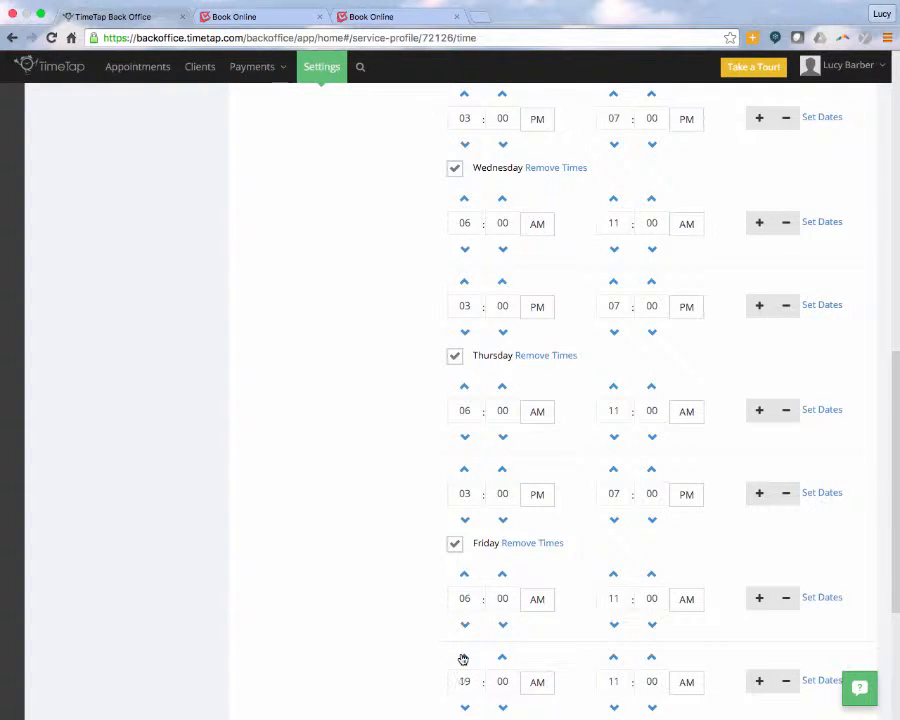
pyautogui.click(614, 657)
pyautogui.click(614, 657)
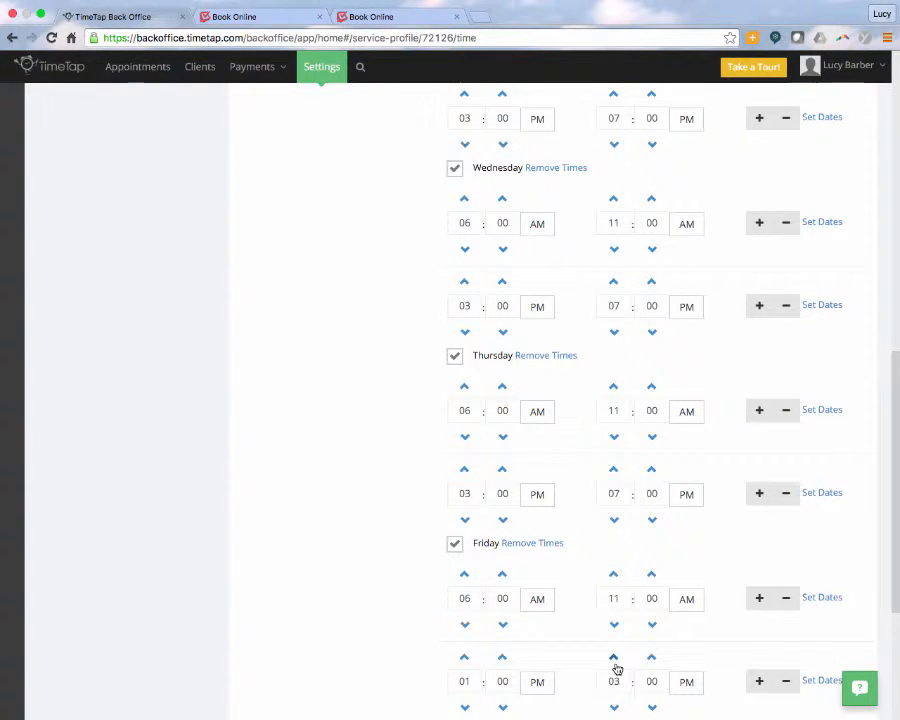
# Add times for Saturday and set a single range from 10:00 AM to 01:00 PM
pyautogui.scroll(-1, 617, 665)
pyautogui.scroll(-1, 617, 651)
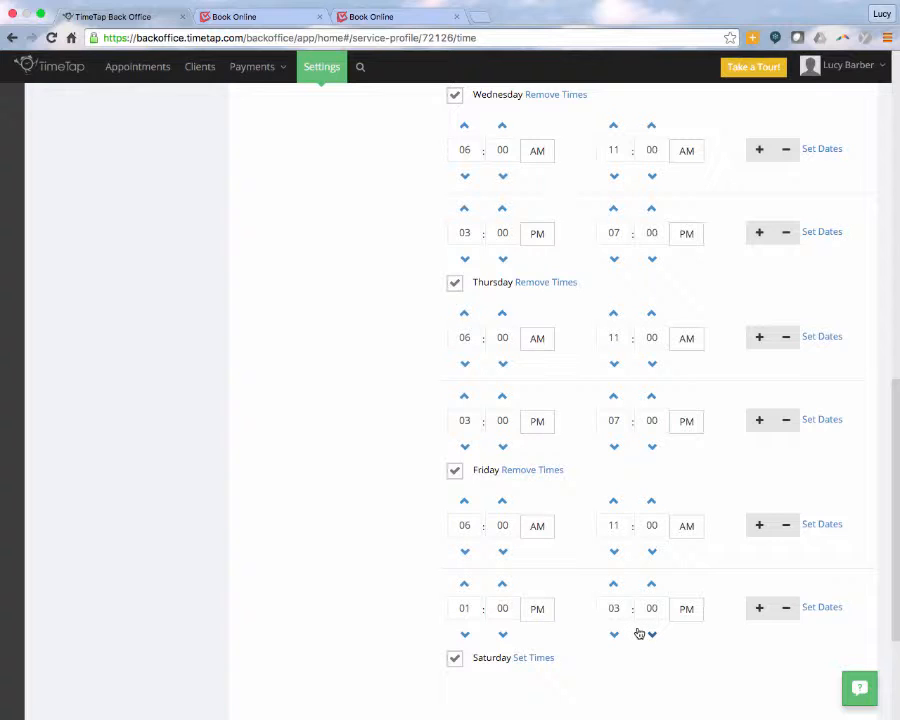
pyautogui.click(530, 658)
pyautogui.scroll(-3, 608, 628)
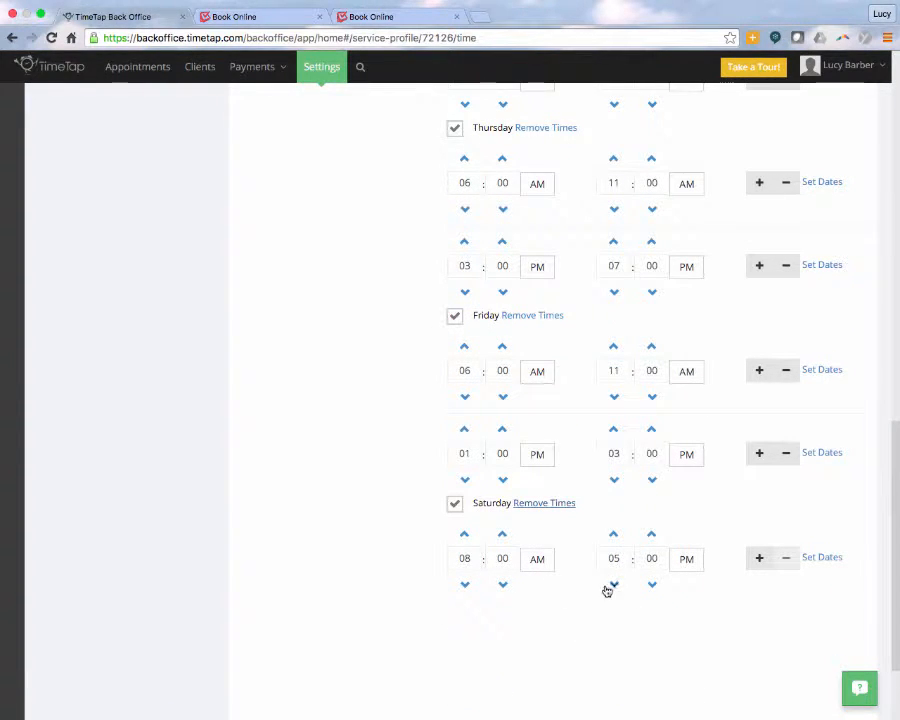
pyautogui.click(468, 540)
pyautogui.click(468, 540)
pyautogui.click(615, 587)
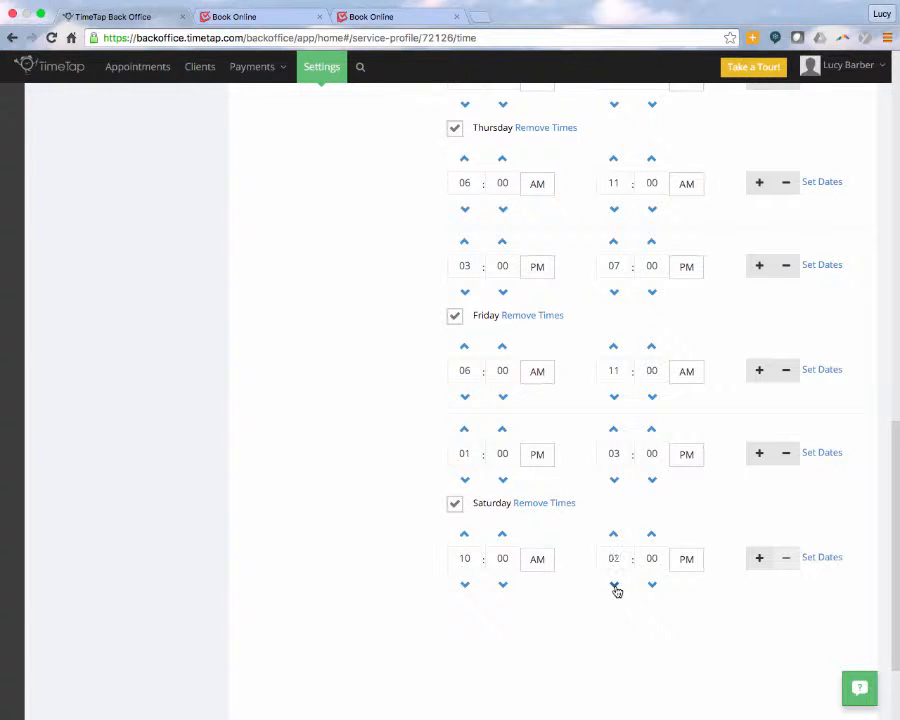
pyautogui.click(615, 587)
# Save the Personal Training Session's location-specific availability and review the listed days and times
pyautogui.scroll(10, 760, 516)
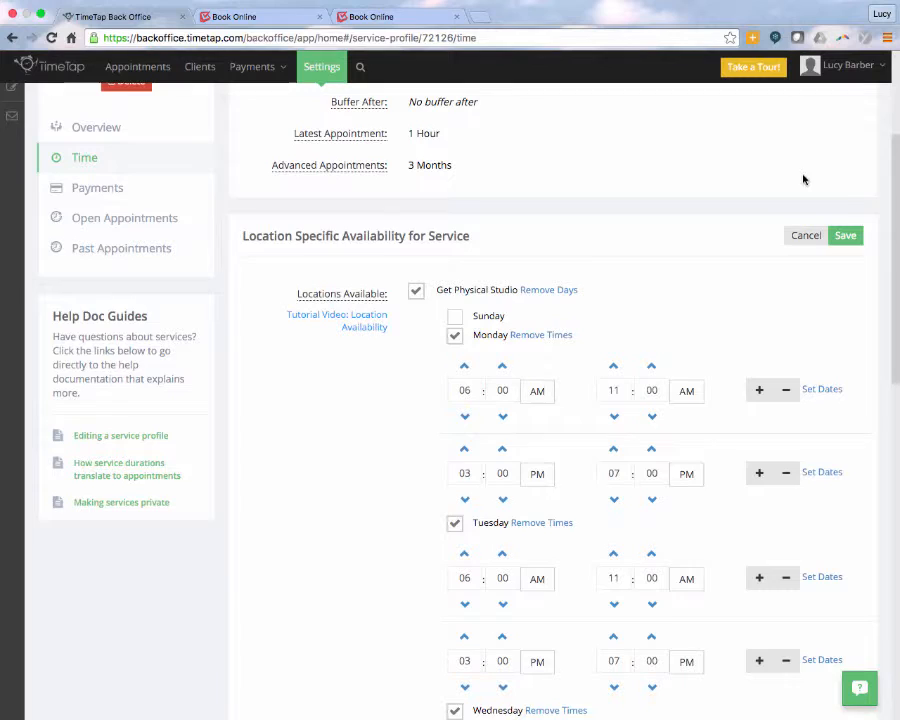
pyautogui.click(845, 235)
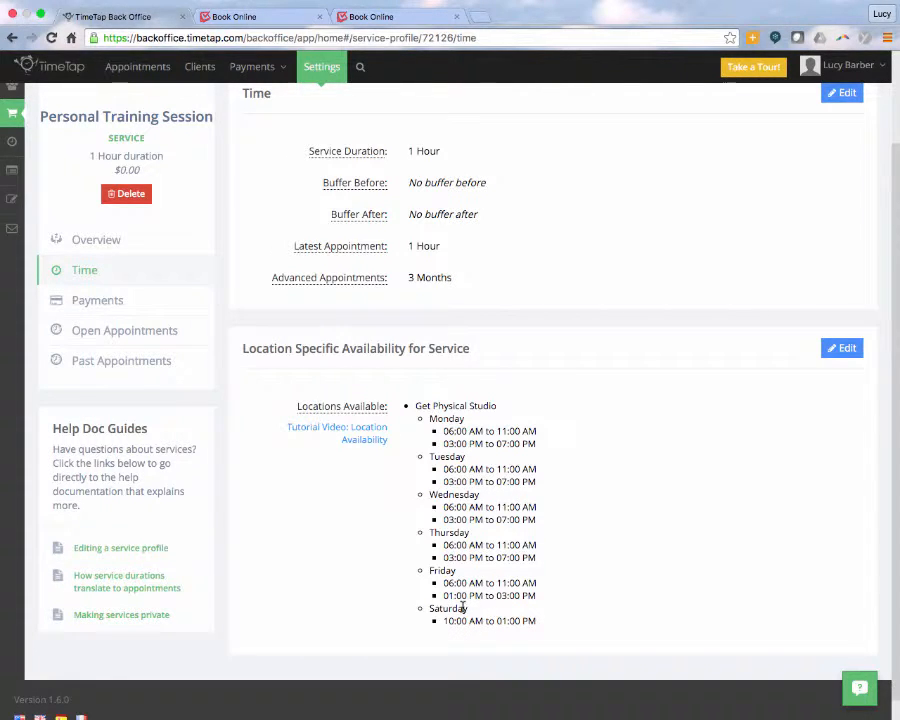
pyautogui.scroll(3, 550, 570)
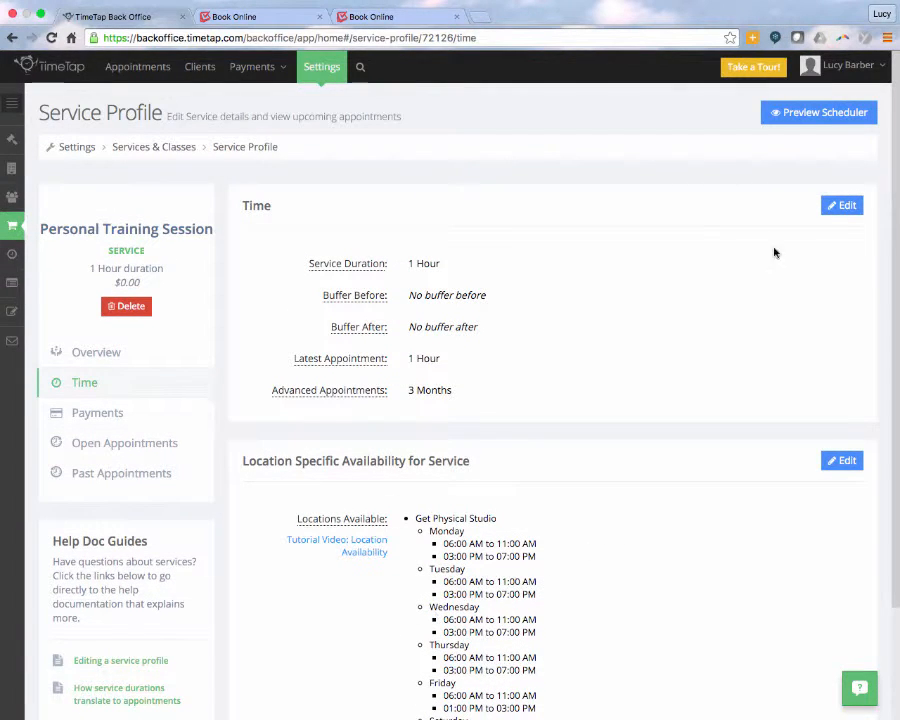
# Preview the client scheduler and check the Personal Training Session time slots at Get Physical Studio for April 20, 2016
pyautogui.click(810, 114)
pyautogui.click(789, 531)
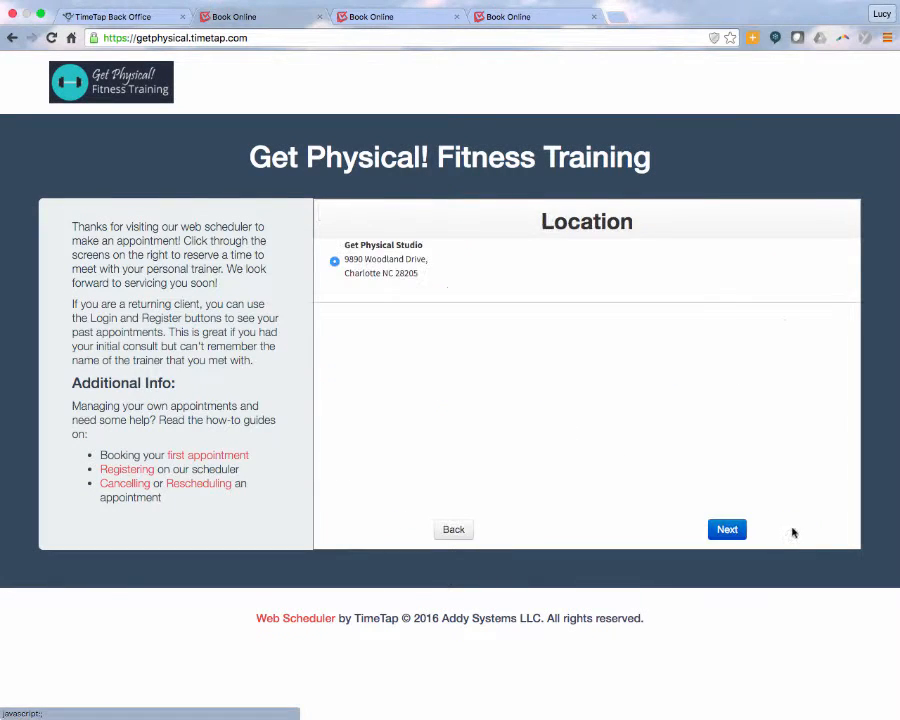
pyautogui.click(710, 530)
pyautogui.click(487, 336)
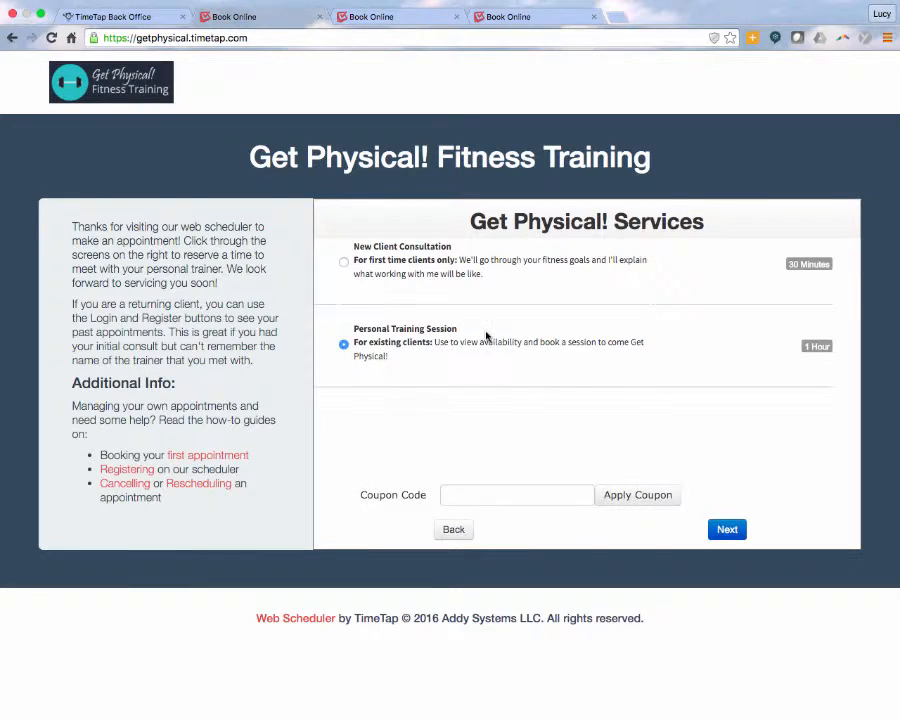
pyautogui.click(714, 529)
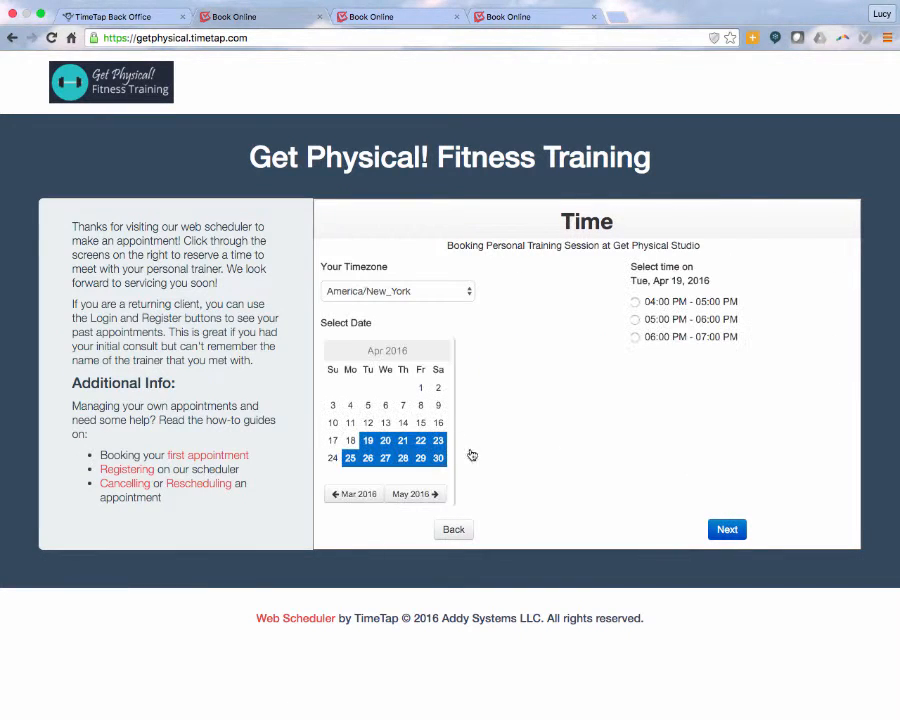
pyautogui.click(386, 443)
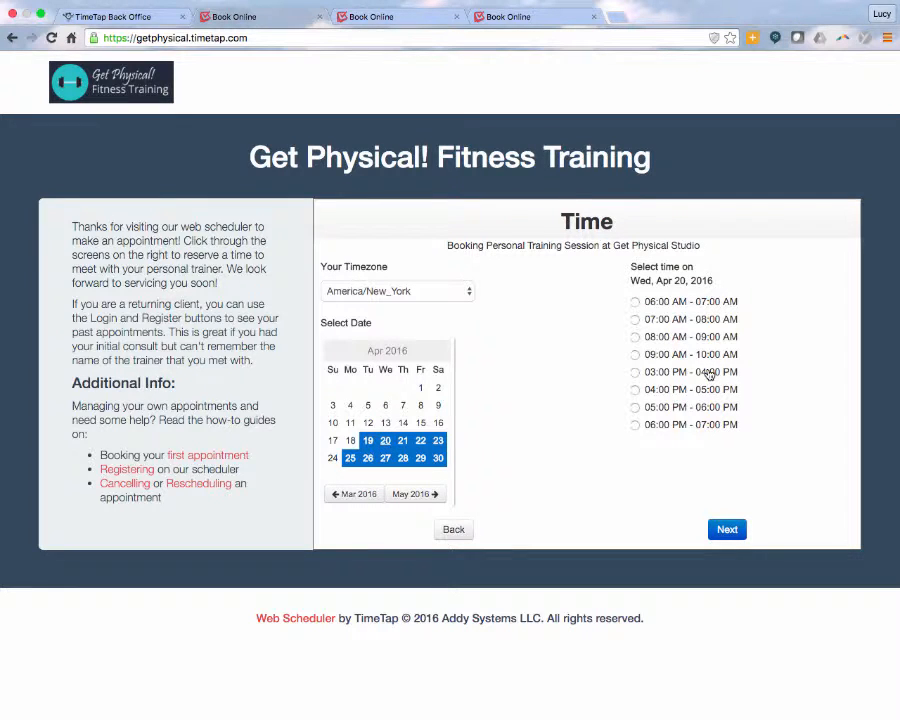
# Check the Personal Training Session time slots in the client scheduler for April 22 and April 23, 2016
pyautogui.click(421, 444)
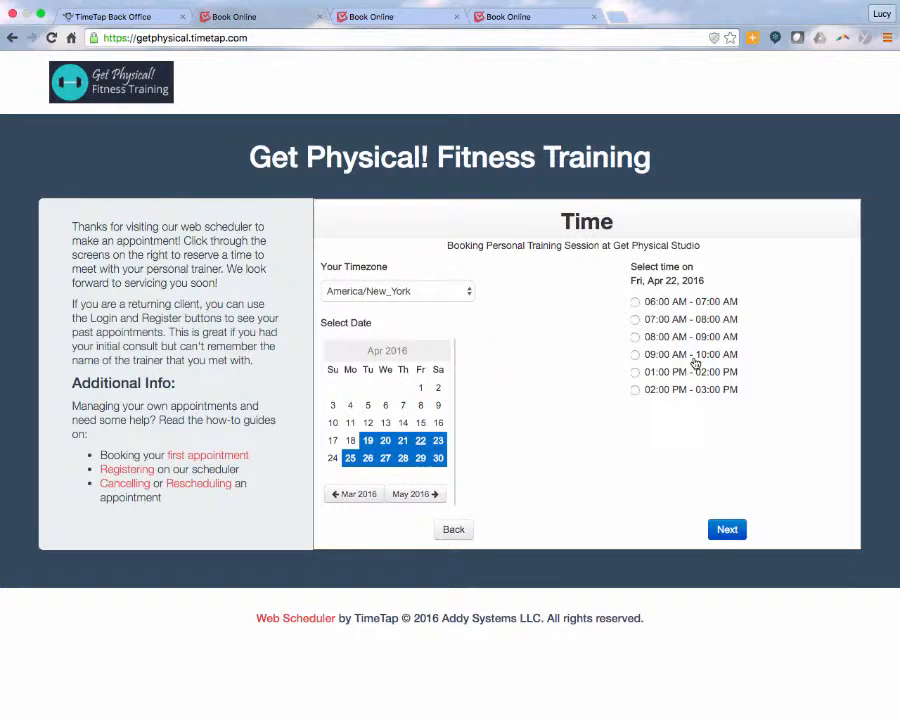
pyautogui.click(441, 443)
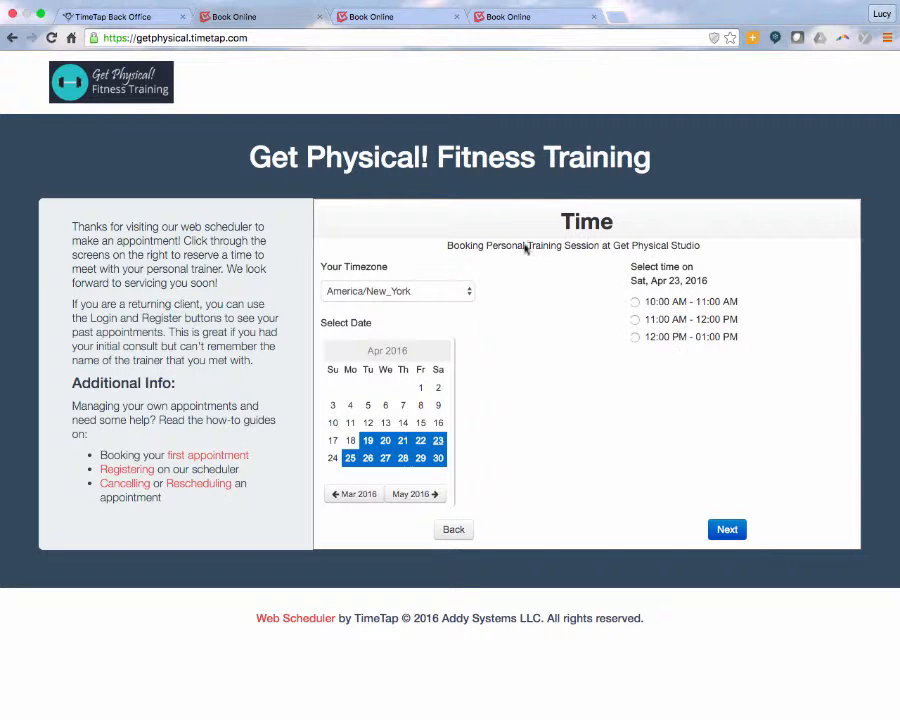
# Switch to the TimeTap Back Office, dismiss the error on the appointments calendar and open a new appointment form
pyautogui.click(90, 18)
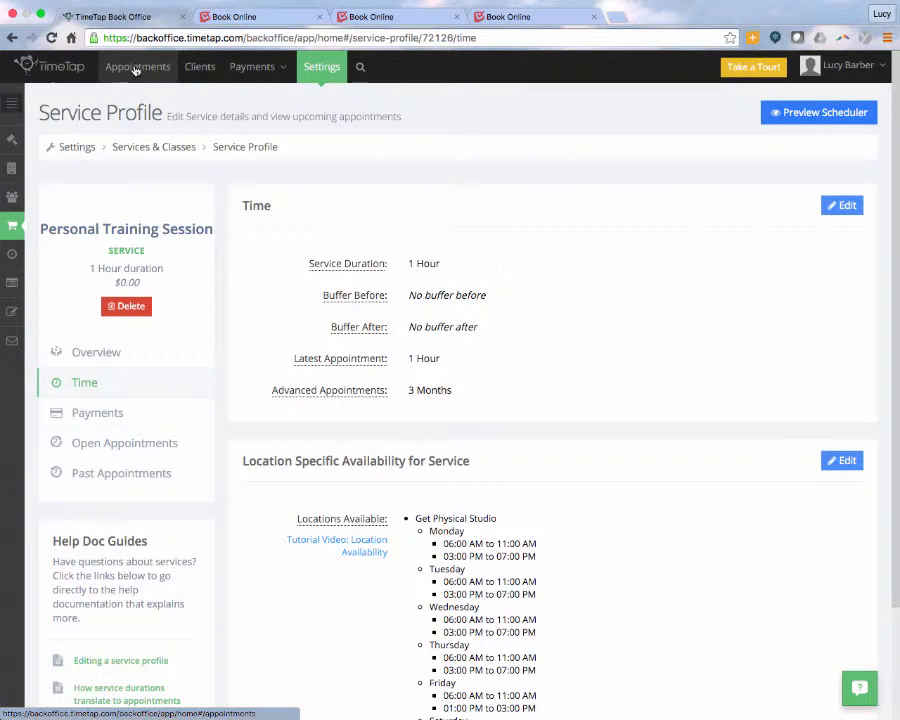
pyautogui.click(136, 68)
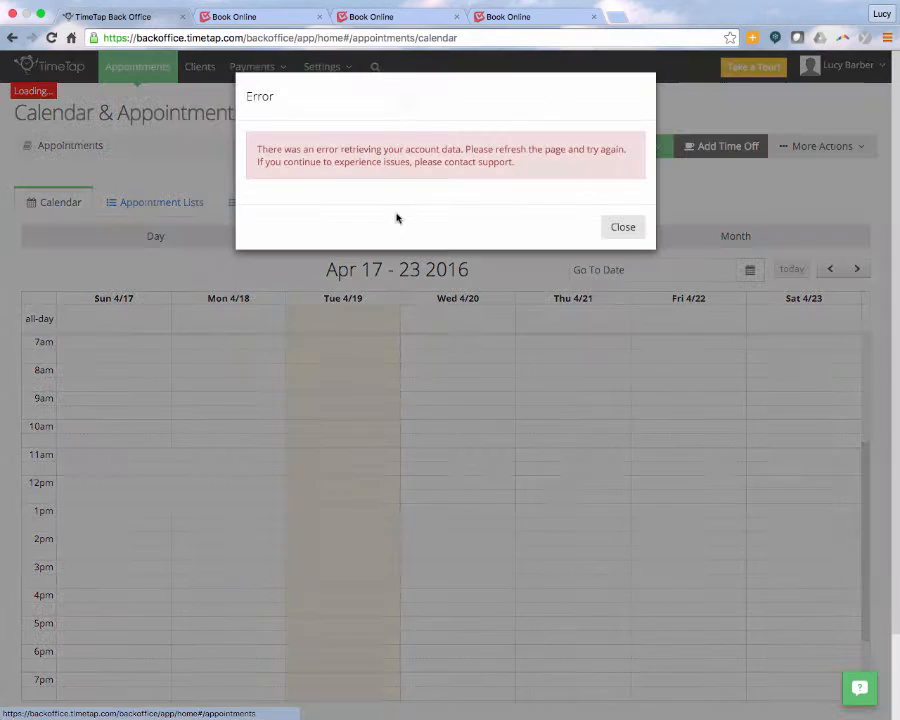
pyautogui.click(620, 226)
pyautogui.click(608, 146)
pyautogui.click(610, 180)
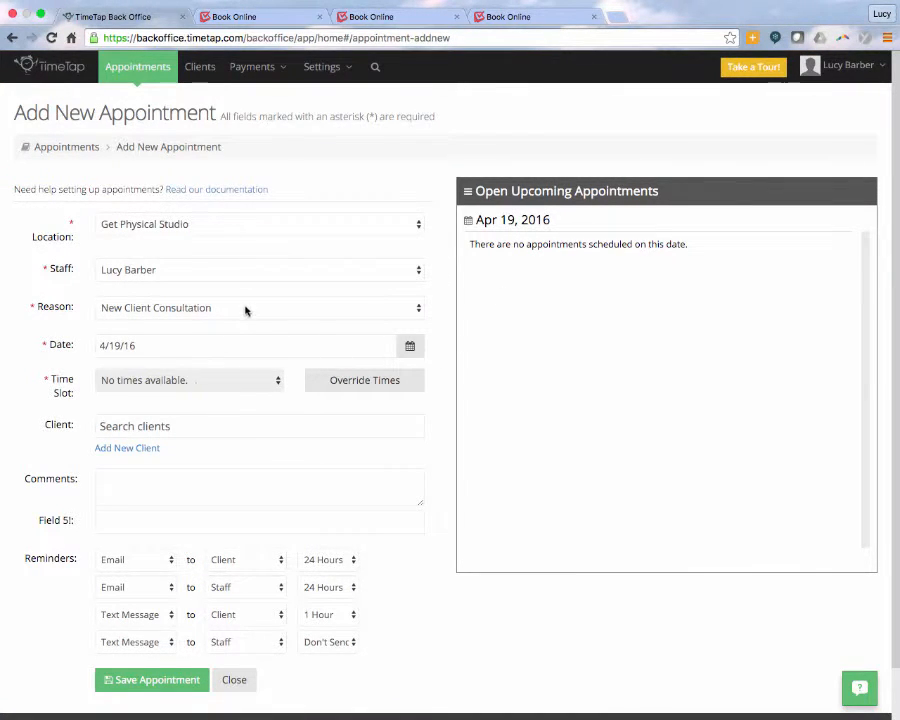
# Set the new appointment's date to 4/21/16 and examine the time slots offered for the New Client Consultation
pyautogui.click(255, 347)
pyautogui.click(297, 514)
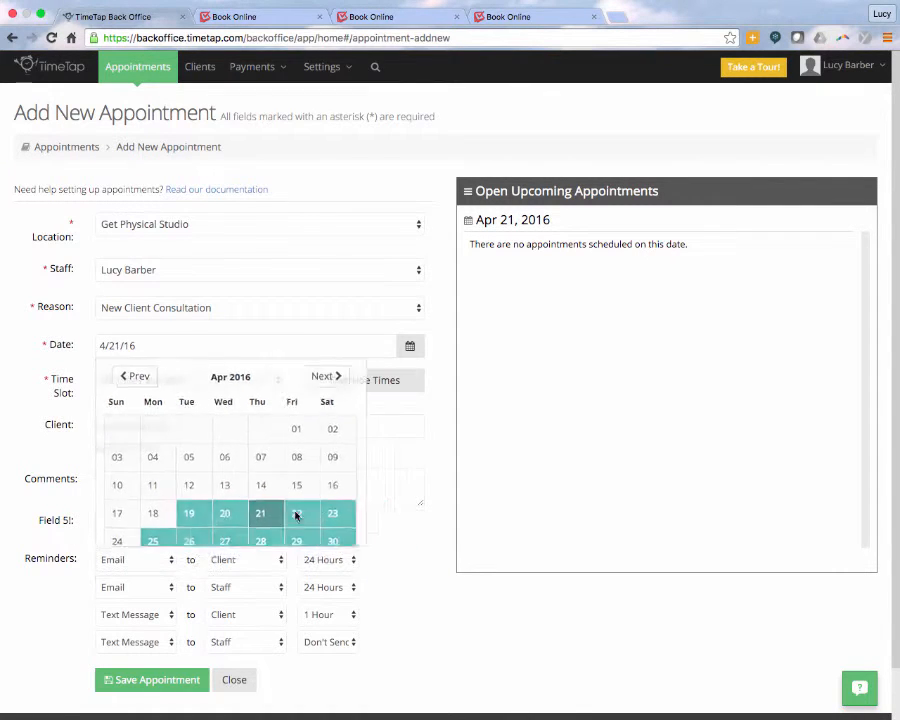
pyautogui.click(255, 386)
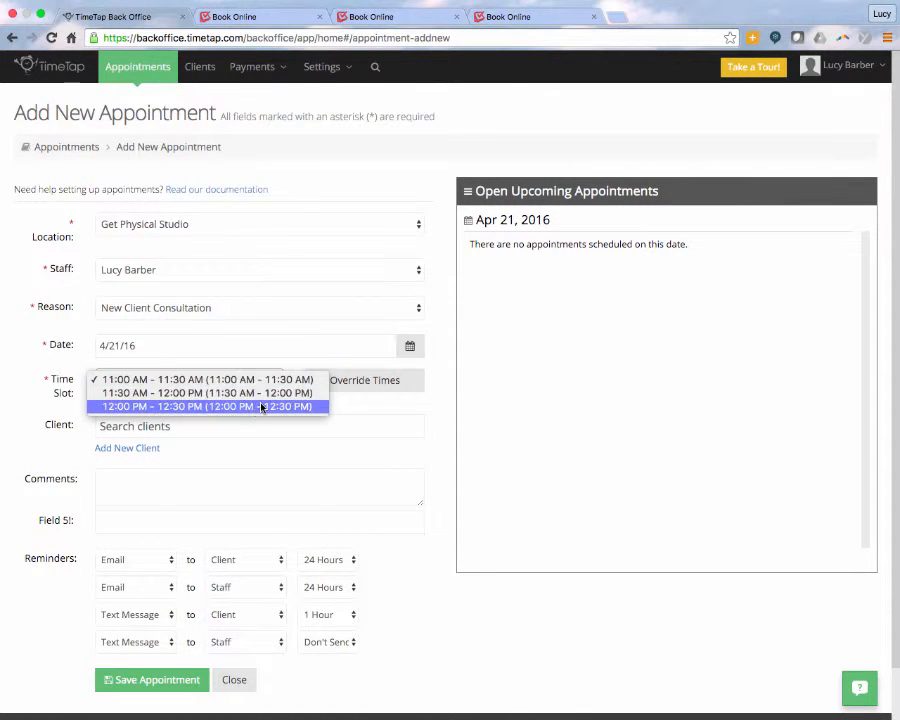
pyautogui.click(250, 310)
# Change the appointment's reason to Personal Training Session and examine the time slots offered for that service
pyautogui.click(250, 308)
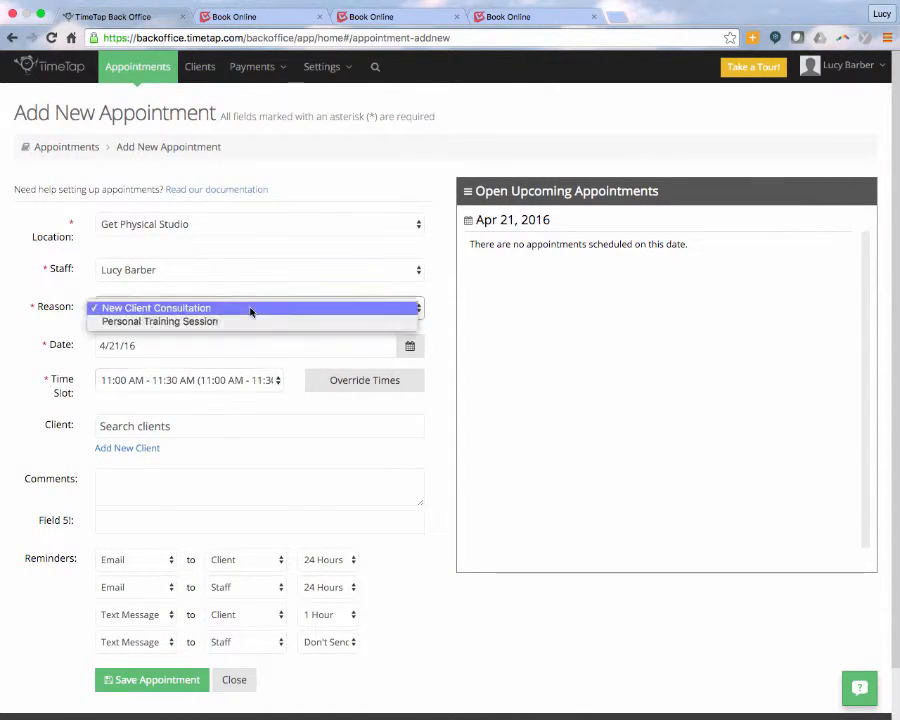
pyautogui.click(249, 323)
pyautogui.click(249, 381)
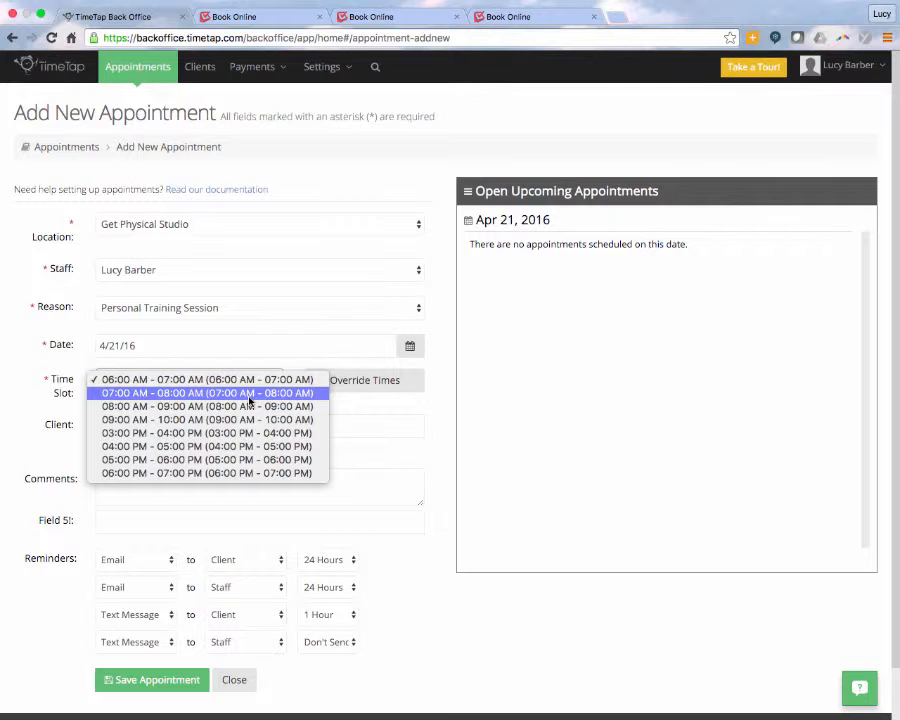
pyautogui.click(347, 142)
# In the New Client Consultation's location-specific availability, enable Sunday for Get Physical Studio without setting times, and save
pyautogui.click(320, 79)
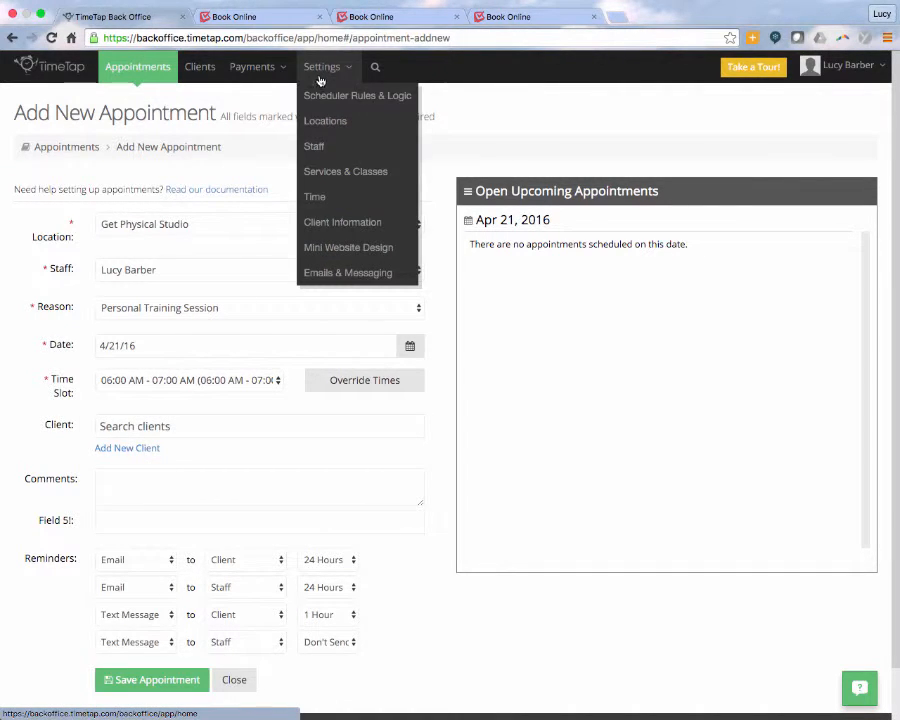
pyautogui.click(340, 175)
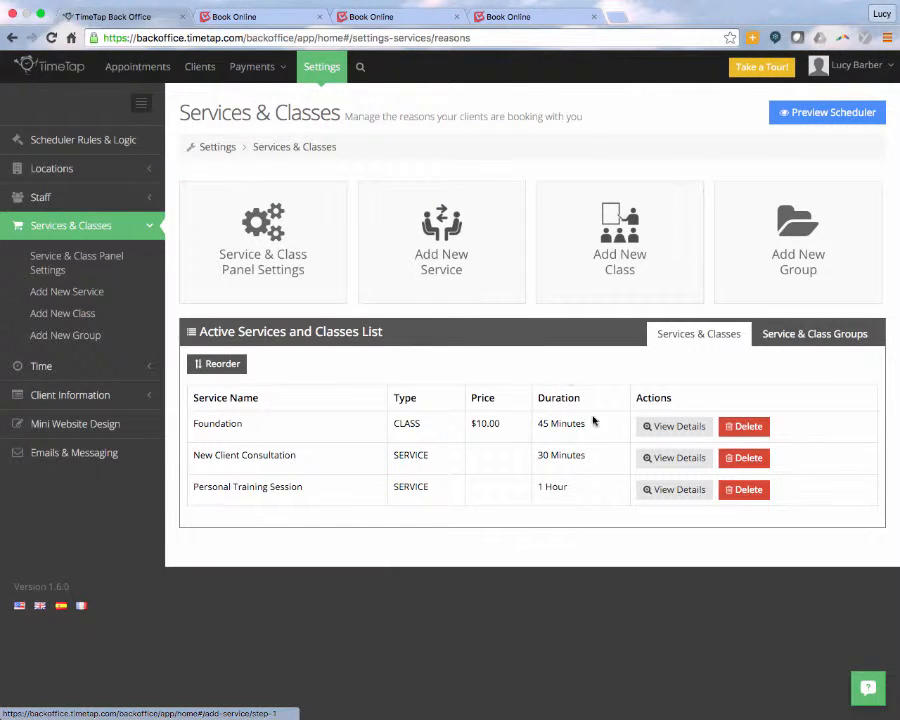
pyautogui.click(660, 458)
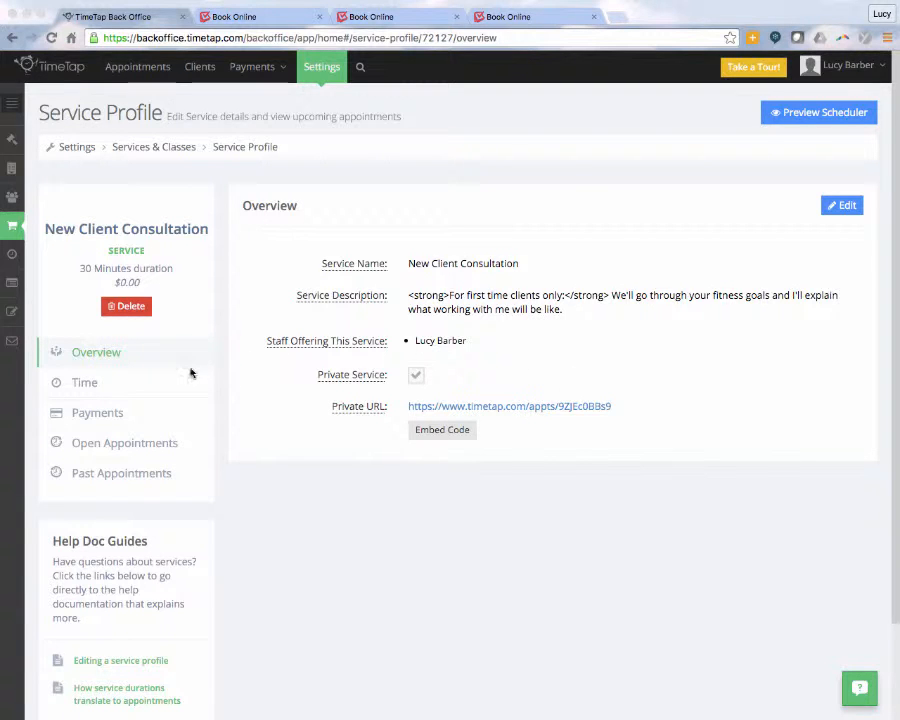
pyautogui.click(106, 386)
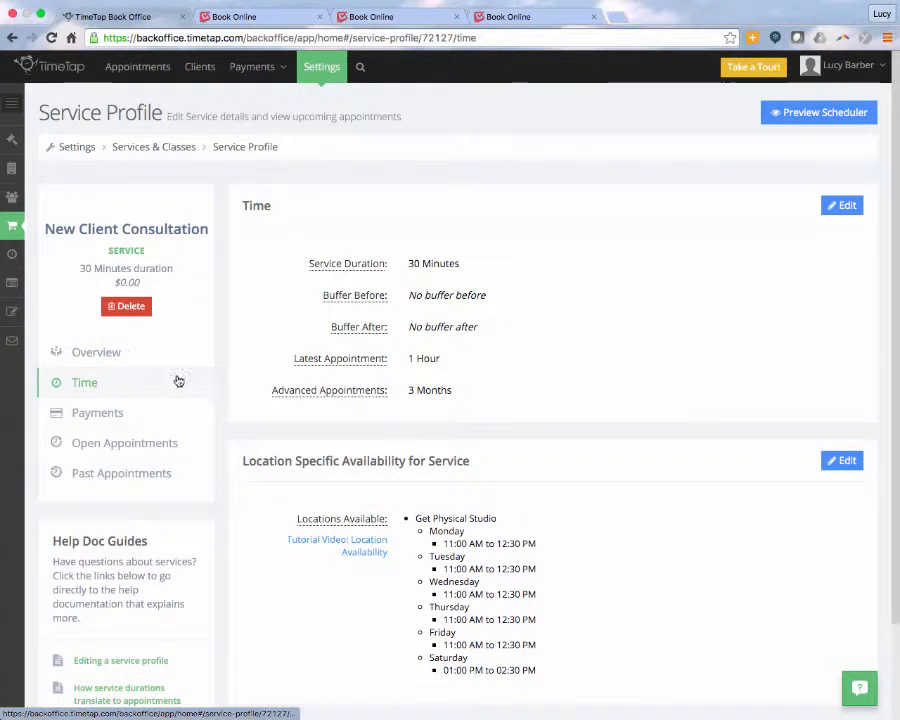
pyautogui.click(842, 460)
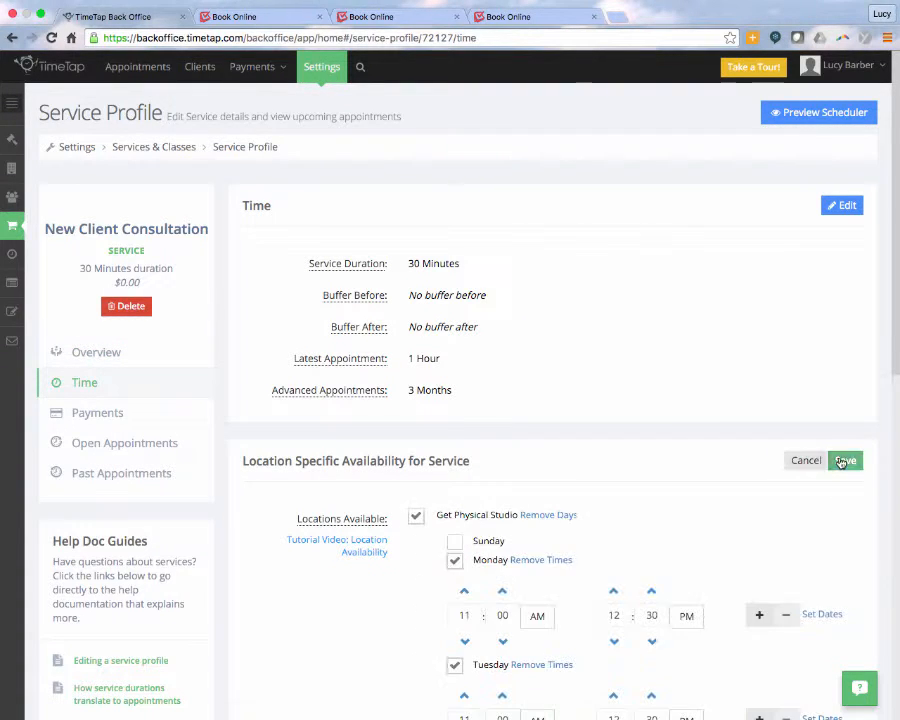
pyautogui.click(455, 540)
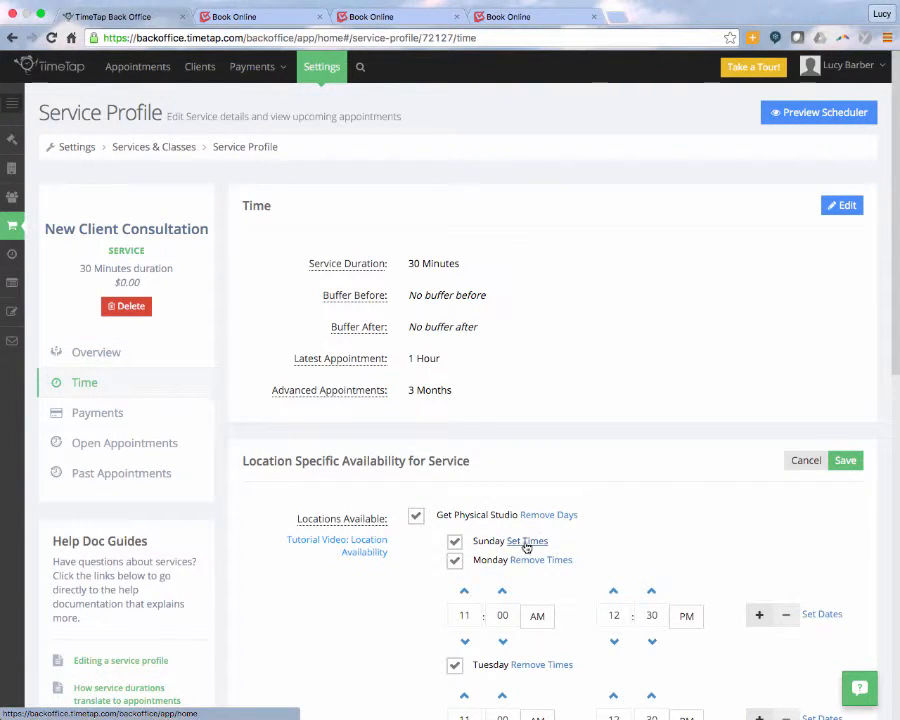
pyautogui.click(845, 460)
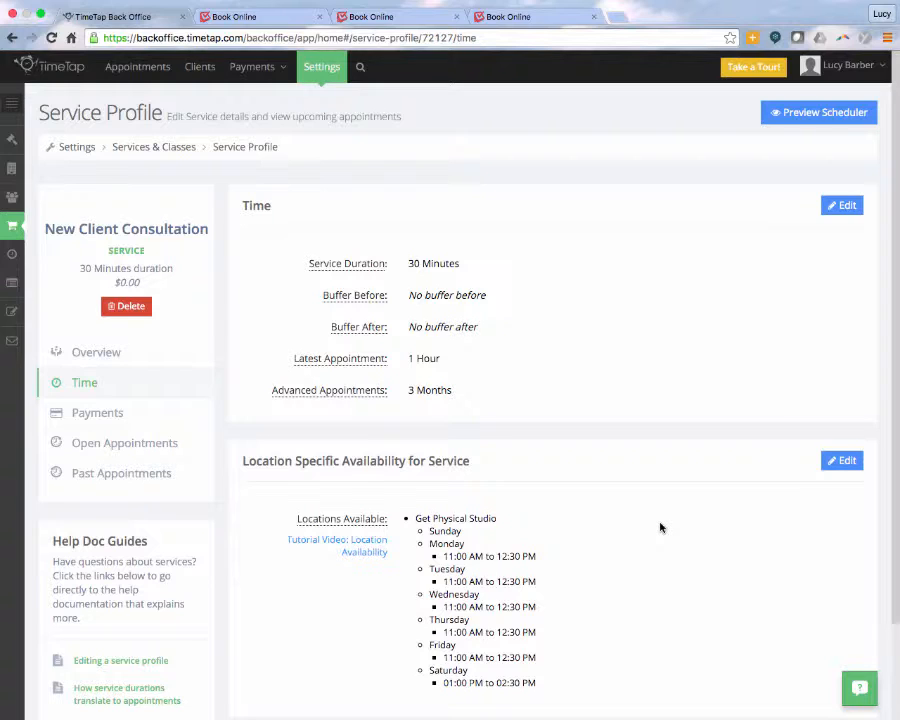
# Open the staff member's profile and review their service availability at Get Physical Studio
pyautogui.click(12, 196)
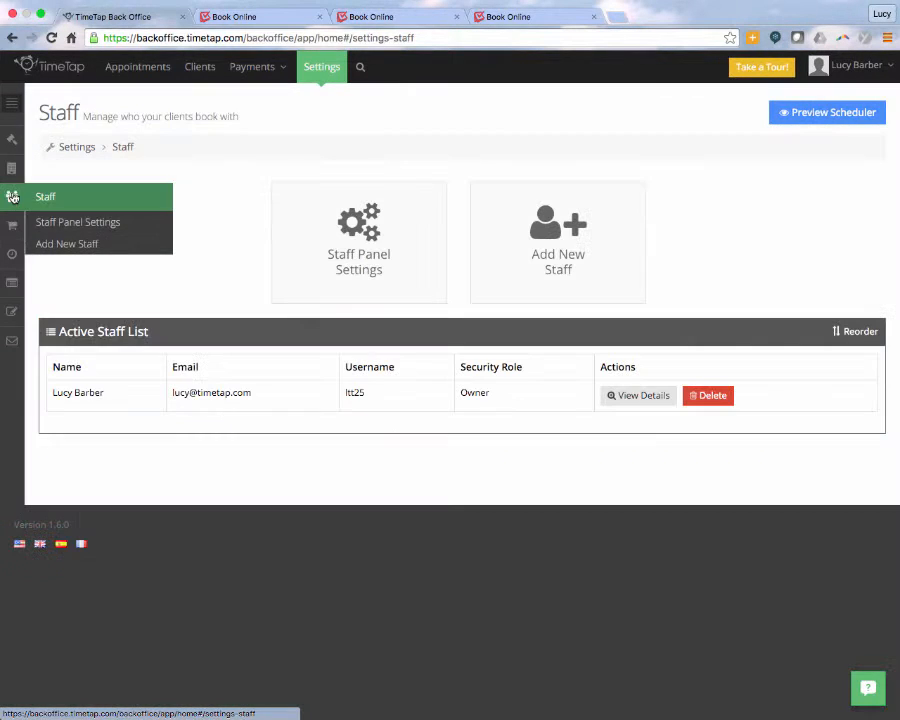
pyautogui.click(617, 396)
pyautogui.click(116, 475)
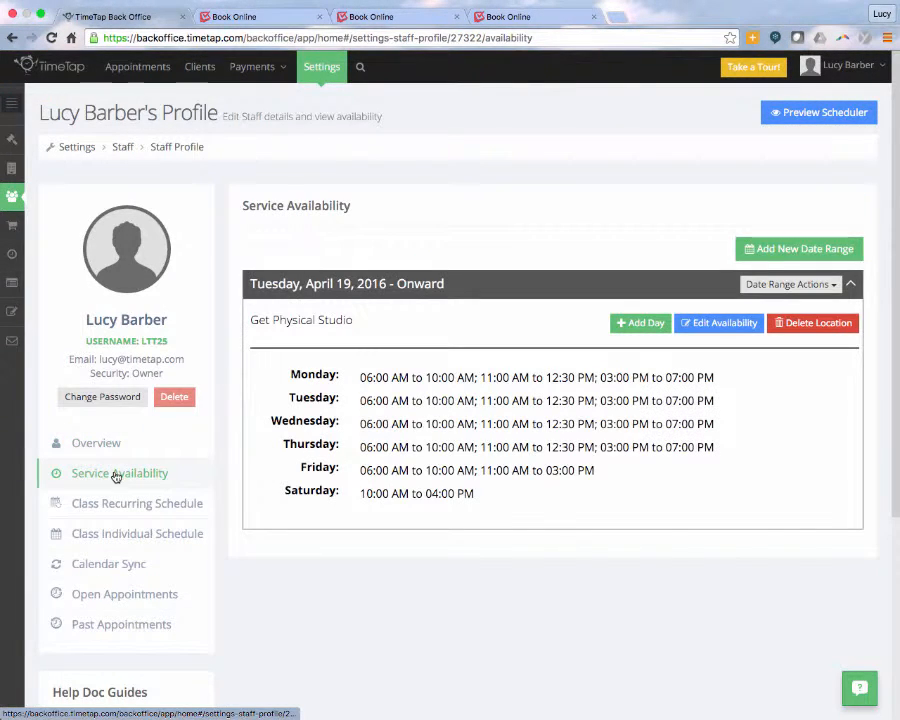